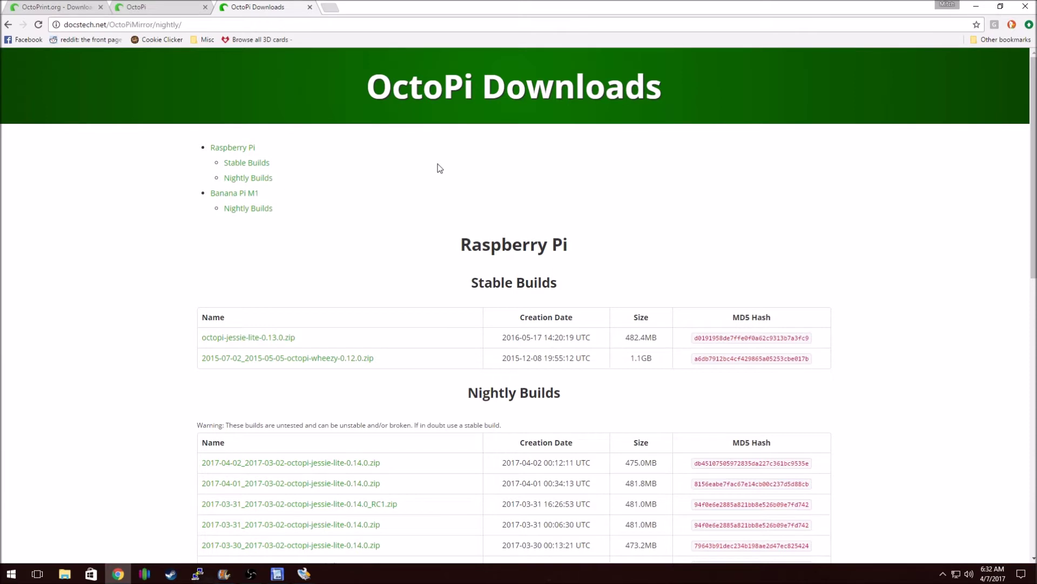
Examine the stable and nightly Raspberry Pi builds listed on the OctoPi Downloads page
{"action": "scroll", "coordinate": [653, 227], "scroll_direction": "down", "scroll_amount": 3}
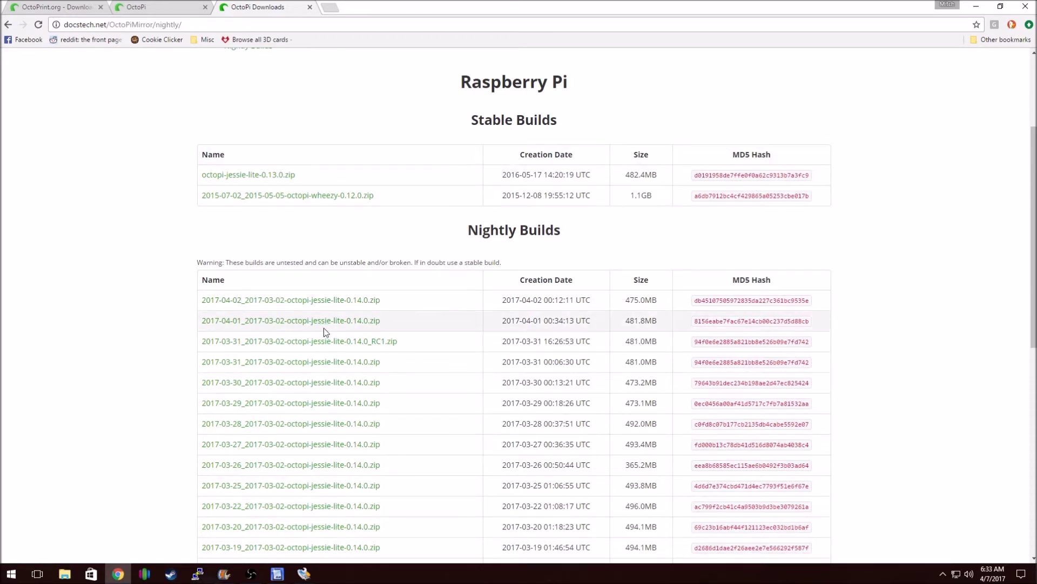
{"action": "scroll", "coordinate": [279, 291], "scroll_direction": "down", "scroll_amount": 1}
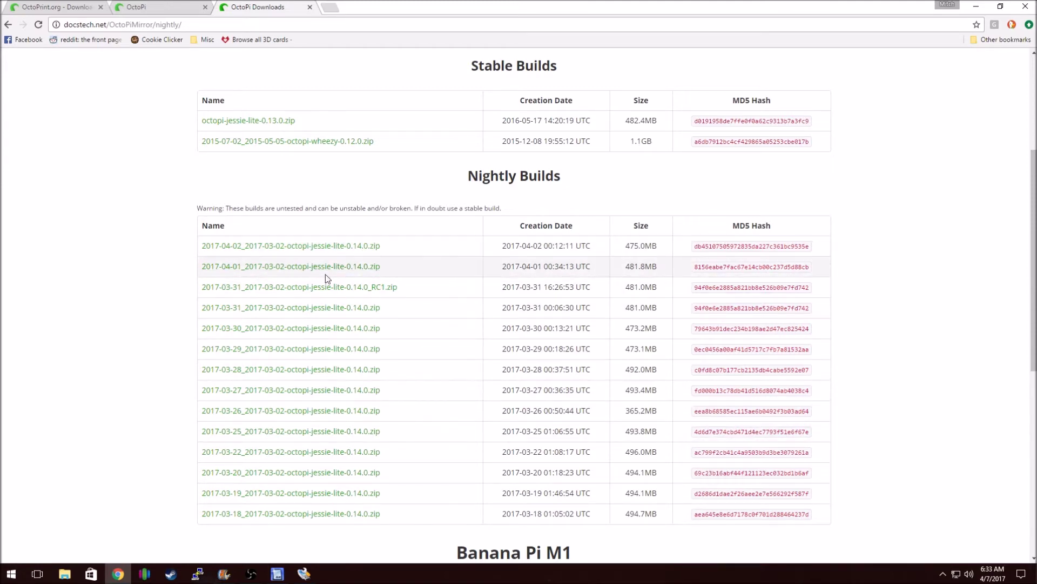
{"action": "scroll", "coordinate": [329, 272], "scroll_direction": "up", "scroll_amount": 2}
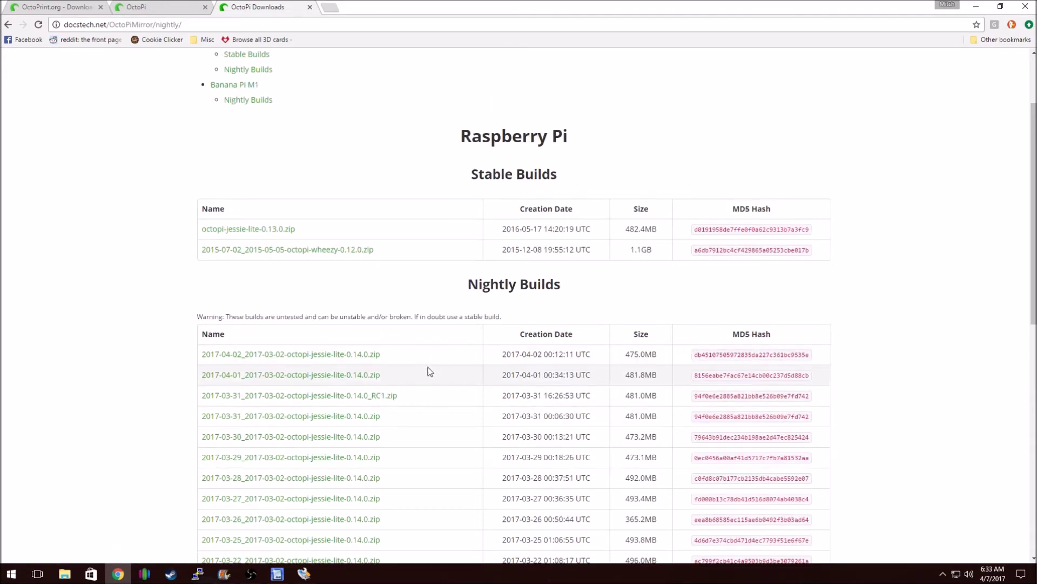
{"action": "scroll", "coordinate": [413, 363], "scroll_direction": "up", "scroll_amount": 2}
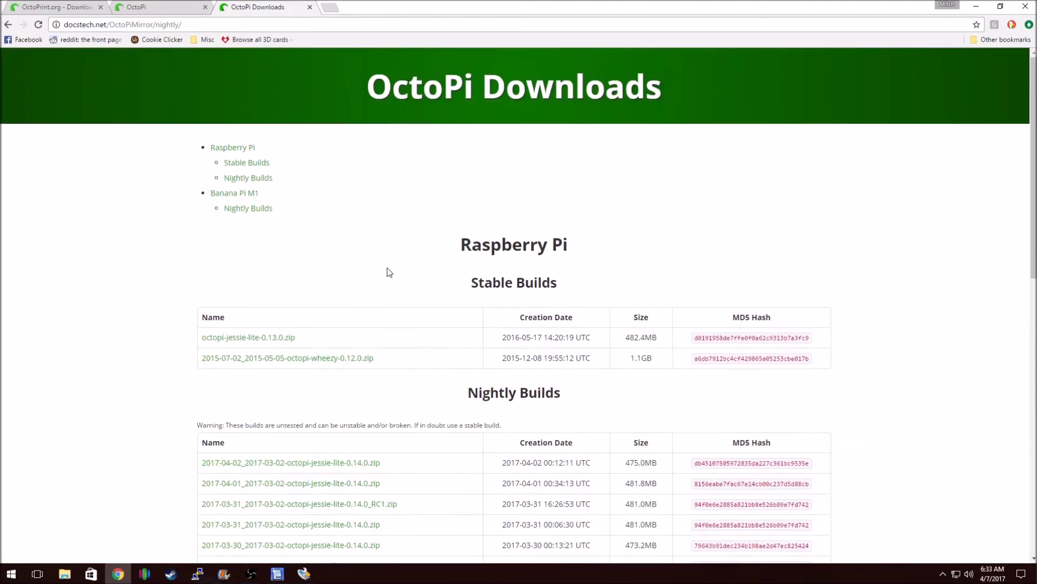
{"action": "scroll", "coordinate": [389, 270], "scroll_direction": "down", "scroll_amount": 2}
{"action": "scroll", "coordinate": [399, 284], "scroll_direction": "down", "scroll_amount": 1}
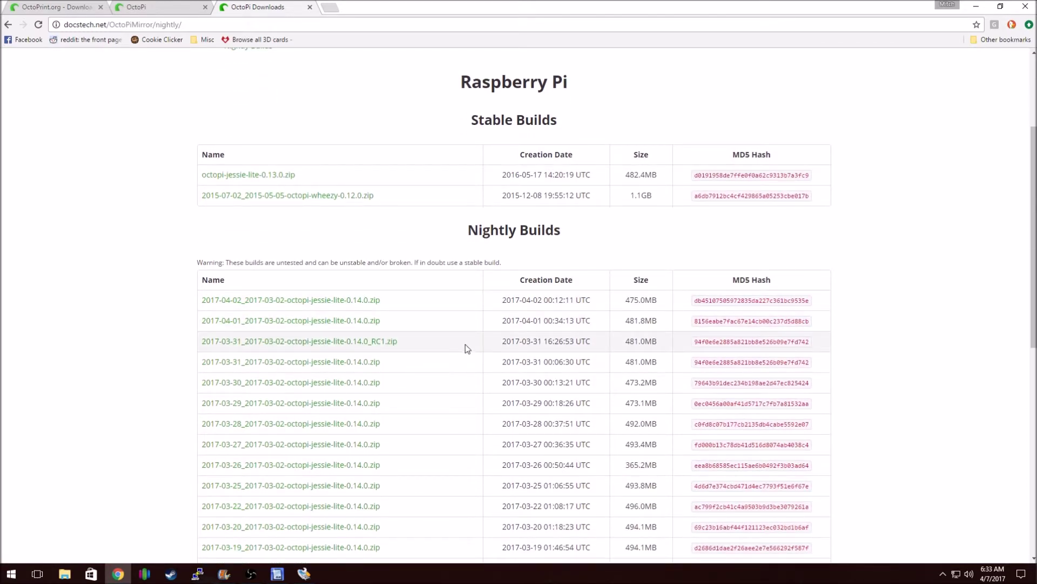
{"action": "scroll", "coordinate": [360, 294], "scroll_direction": "up", "scroll_amount": 3}
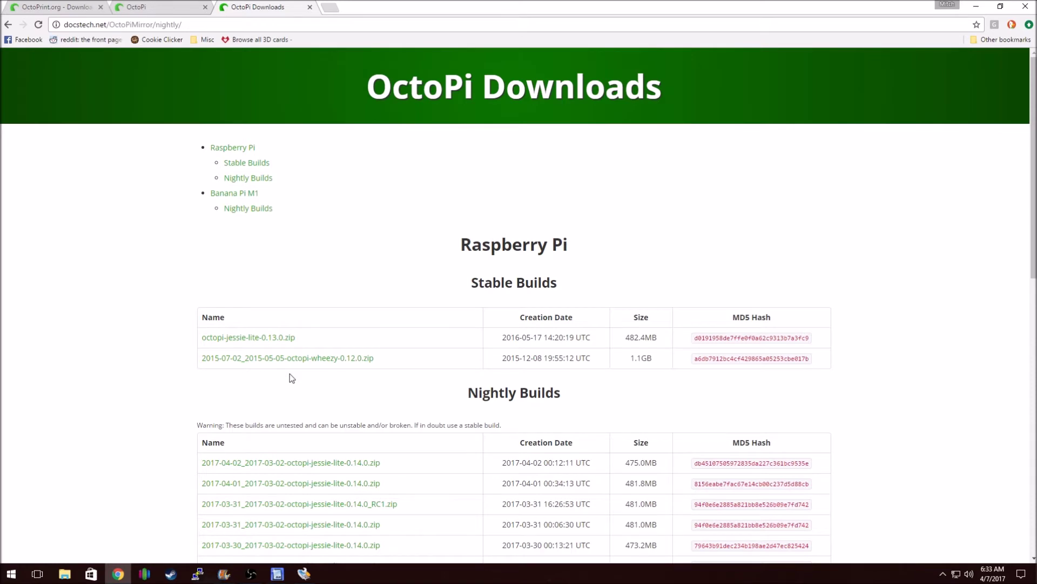
{"action": "scroll", "coordinate": [289, 374], "scroll_direction": "down", "scroll_amount": 2}
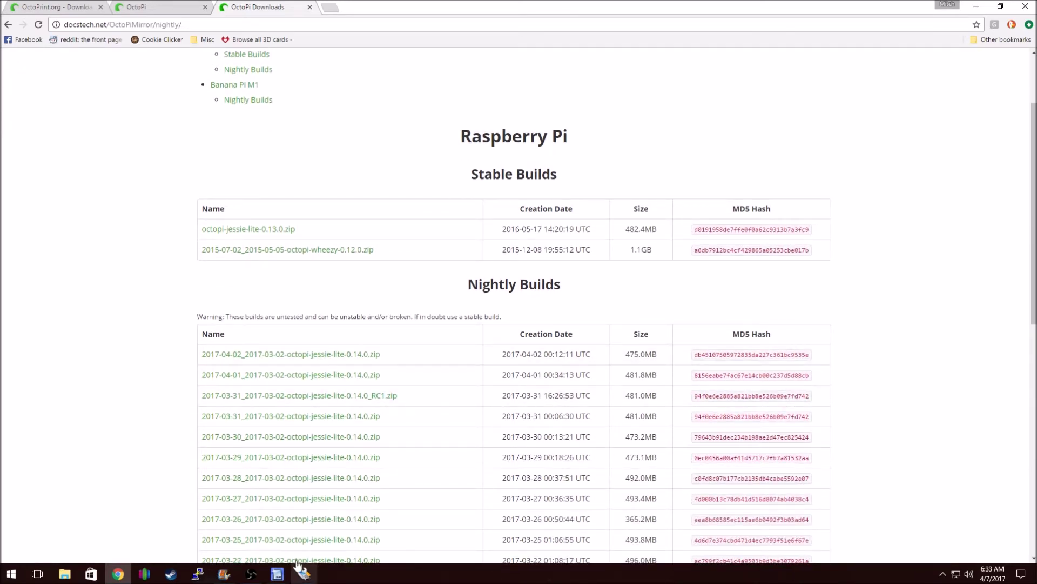
Switch to SDFormatter and turn format size adjustment on for drive E:, keeping the quick format type
{"action": "left_click", "coordinate": [278, 574]}
{"action": "left_click_drag", "start_coordinate": [525, 371], "coordinate": [488, 175]}
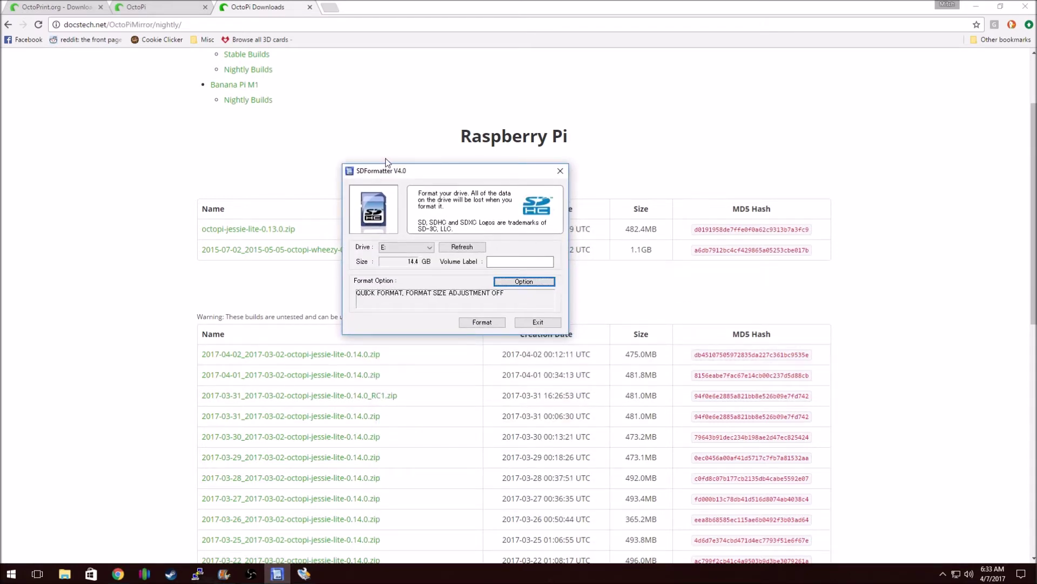
{"action": "left_click", "coordinate": [500, 264]}
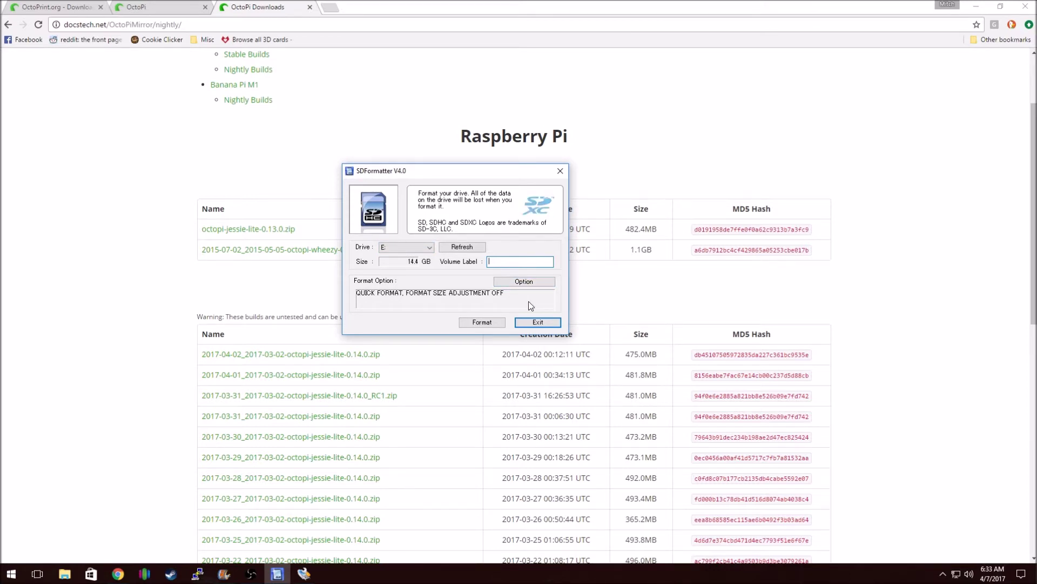
{"action": "left_click_drag", "start_coordinate": [473, 174], "coordinate": [509, 224]}
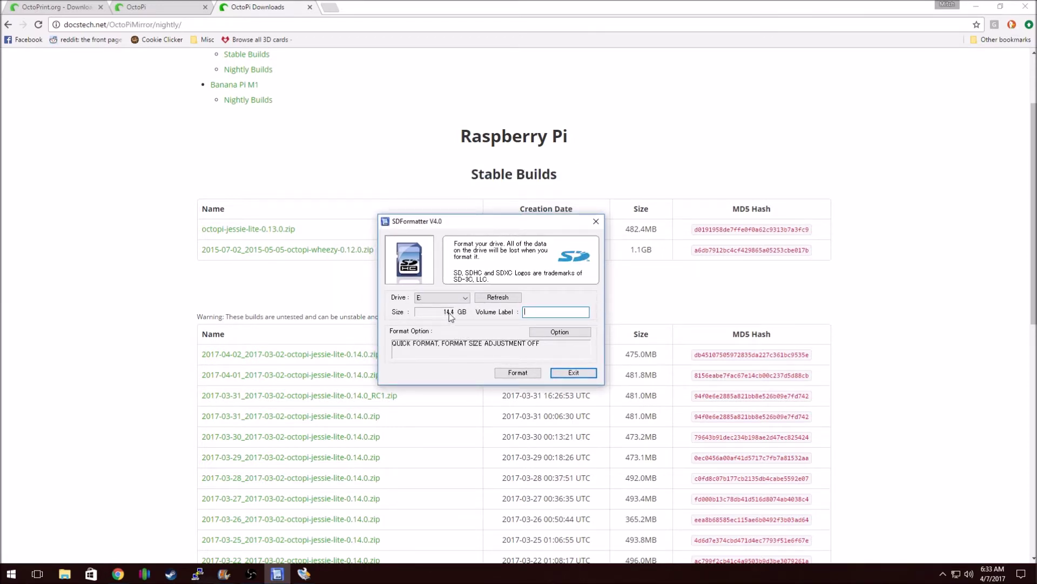
{"action": "left_click", "coordinate": [556, 332]}
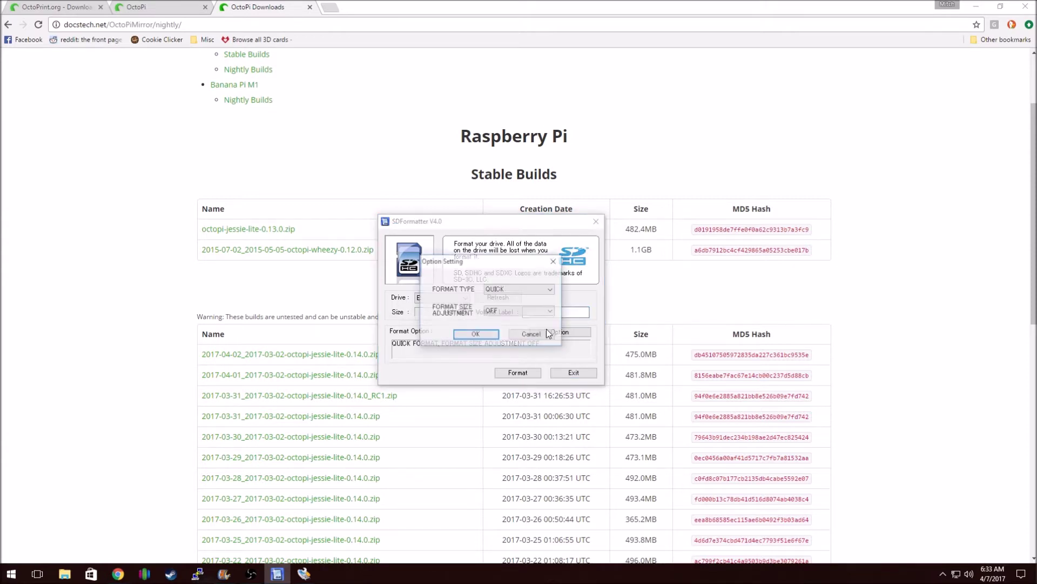
{"action": "left_click", "coordinate": [513, 312]}
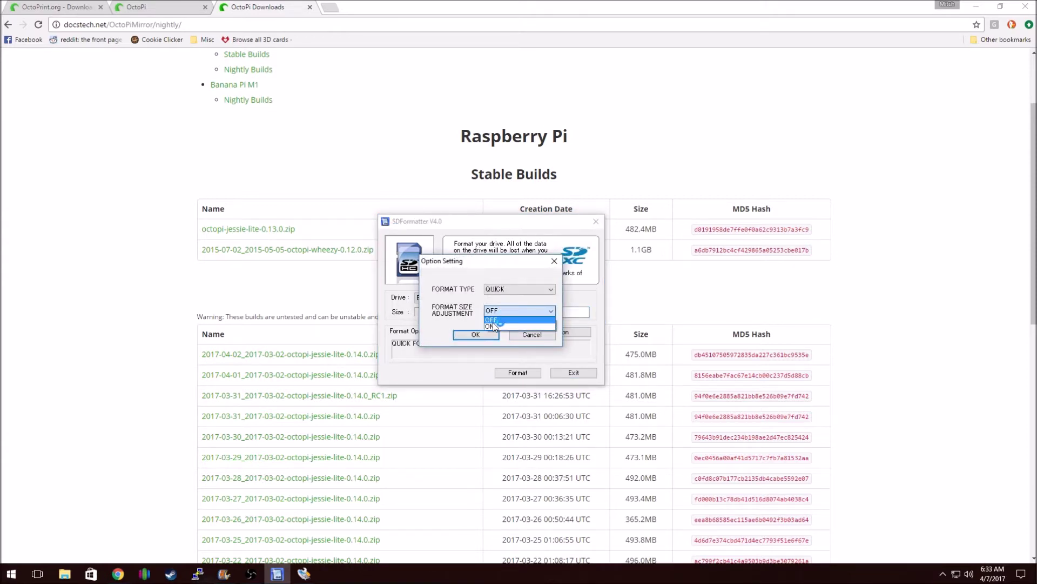
{"action": "left_click", "coordinate": [497, 327]}
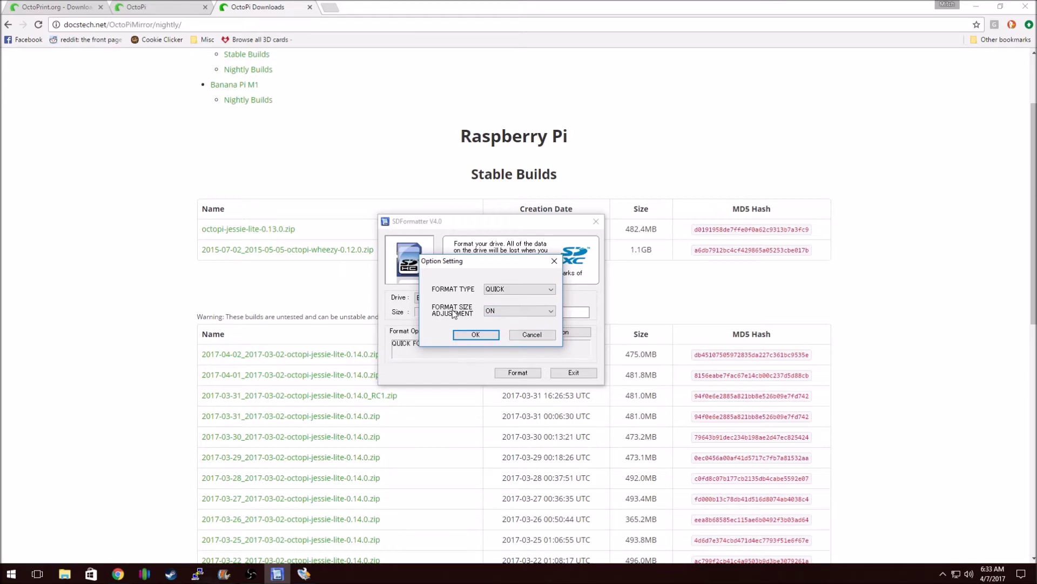
{"action": "left_click", "coordinate": [483, 335]}
Quick-format drive E: with the volume label OCTOPI and exit SDFormatter
{"action": "left_click", "coordinate": [586, 312]}
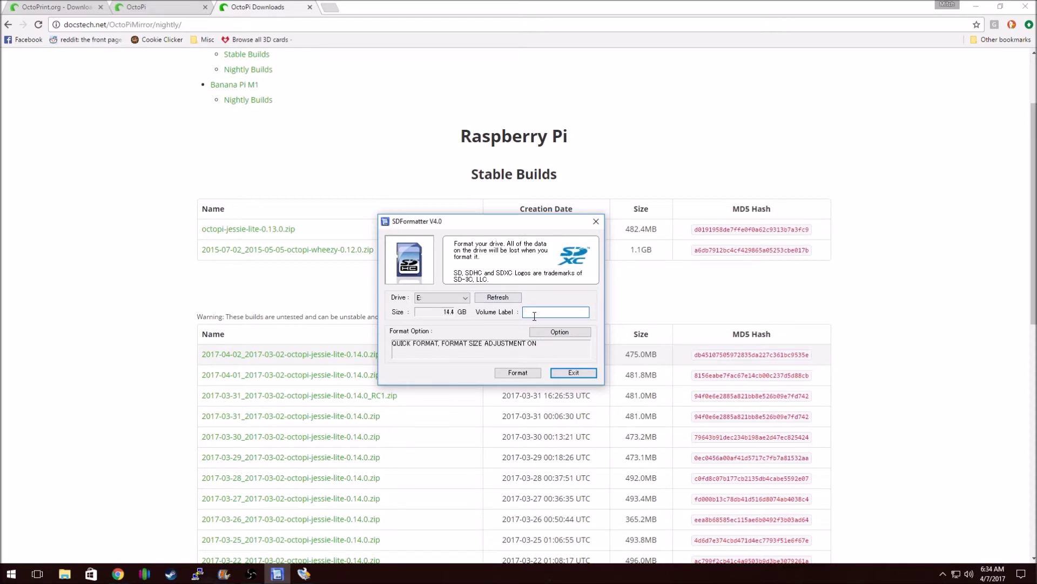
{"action": "type", "text": "octopi"}
{"action": "left_click", "coordinate": [530, 369]}
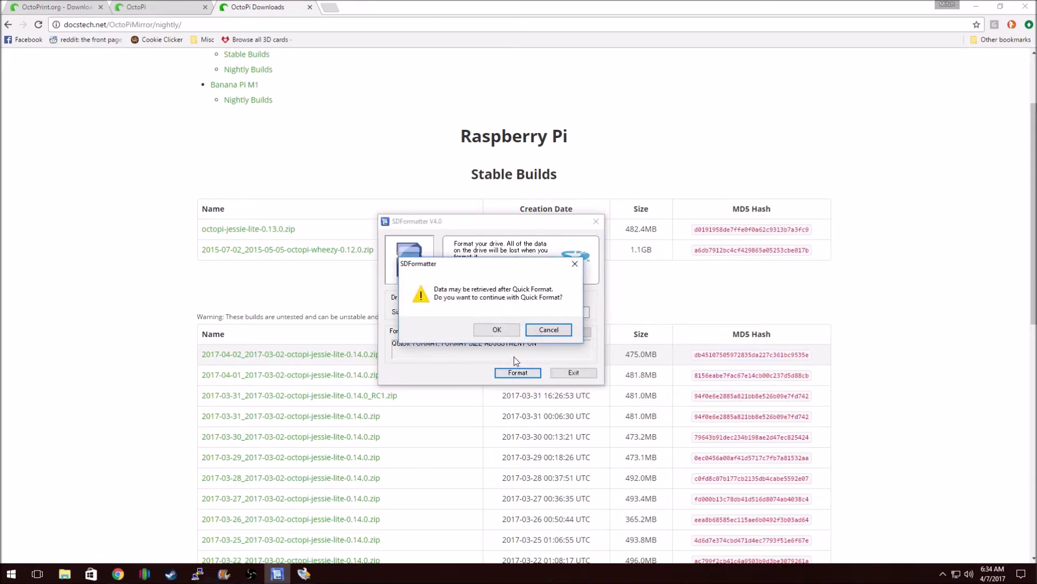
{"action": "left_click", "coordinate": [496, 326]}
{"action": "left_click", "coordinate": [496, 327]}
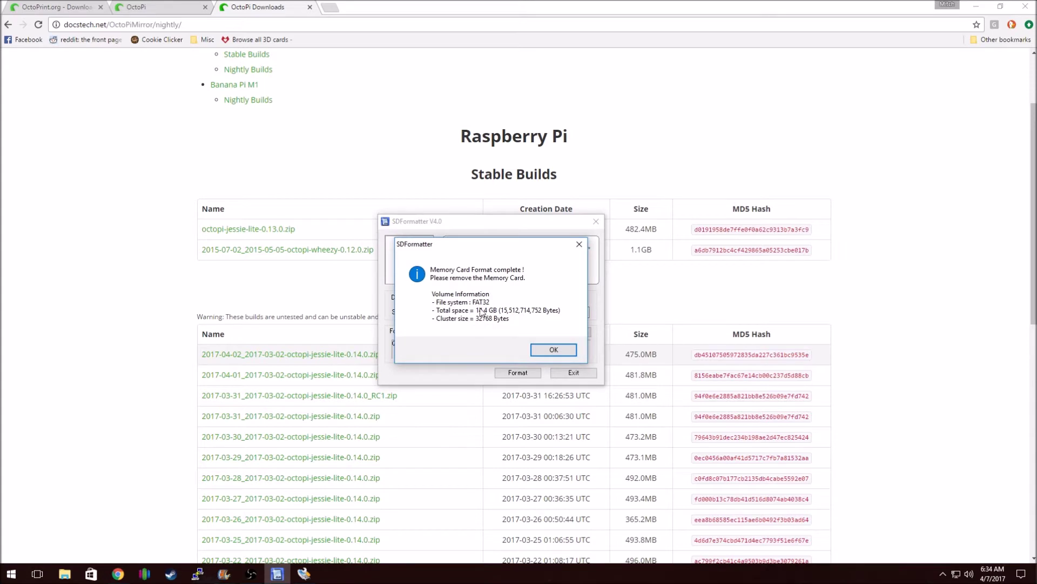
{"action": "left_click", "coordinate": [539, 351]}
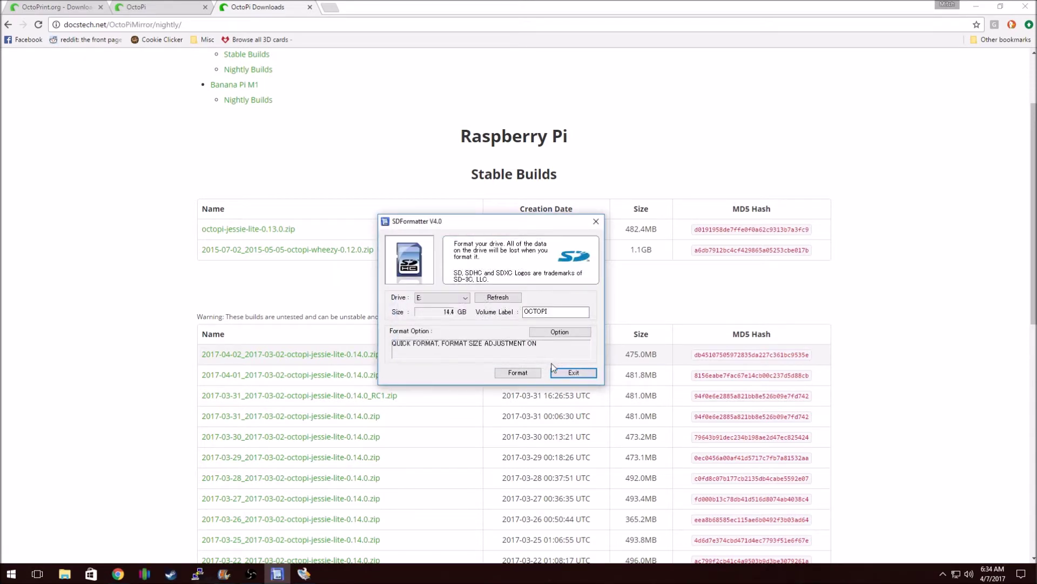
{"action": "left_click_drag", "start_coordinate": [534, 221], "coordinate": [550, 221]}
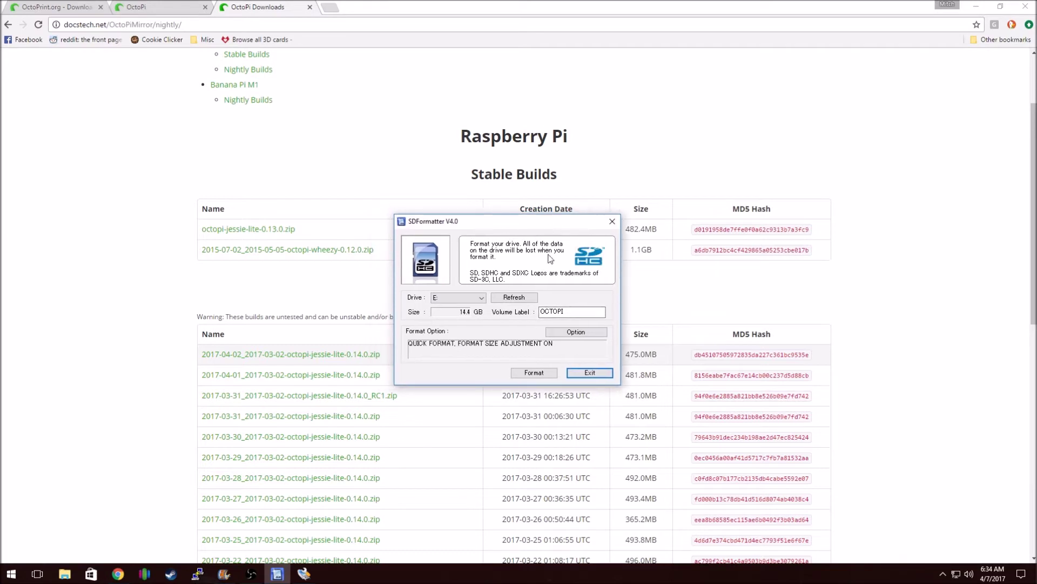
{"action": "left_click", "coordinate": [588, 372]}
Open Win32 Disk Imager and load 2016-11-25-octopi-jessie-lite-0.14.0 from the 2017-01-18_2016-11-25-octopi-jessie-lite-0.14.0 folder in Downloads as the image file
{"action": "left_click", "coordinate": [276, 574]}
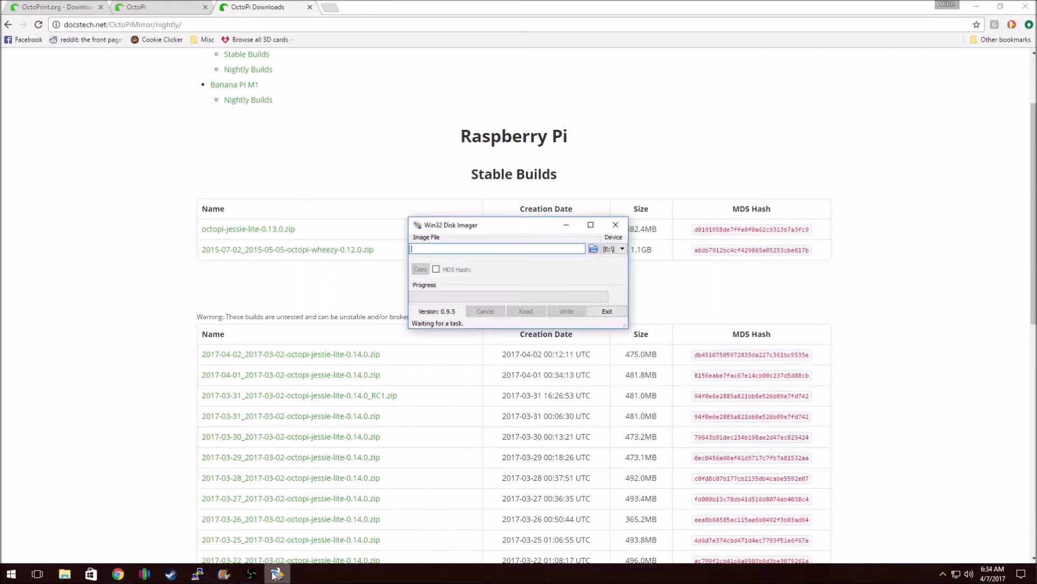
{"action": "left_click", "coordinate": [10, 574]}
{"action": "type", "text": "win32"}
{"action": "key", "text": "Return"}
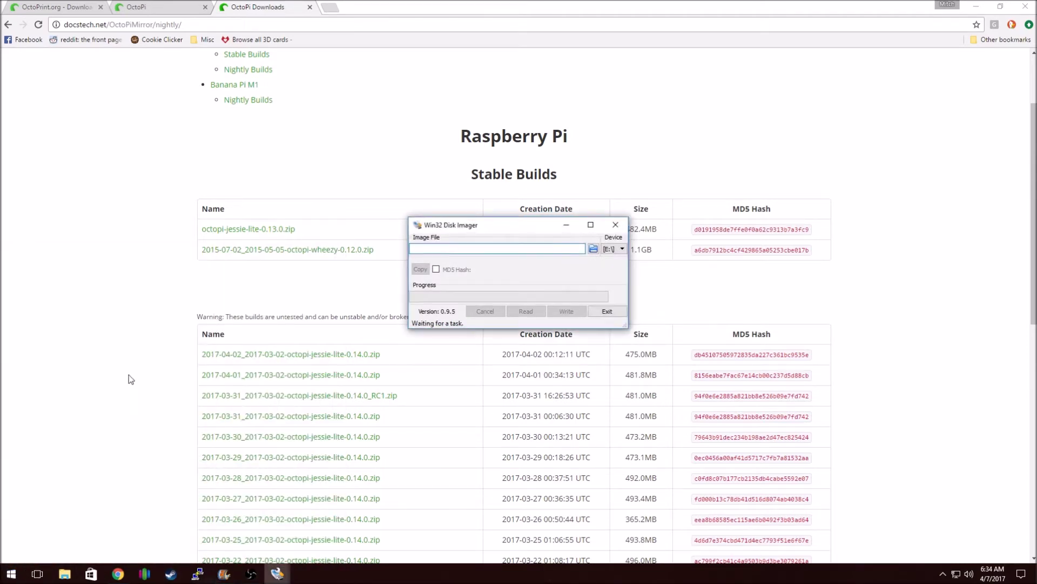
{"action": "left_click_drag", "start_coordinate": [444, 221], "coordinate": [444, 215]}
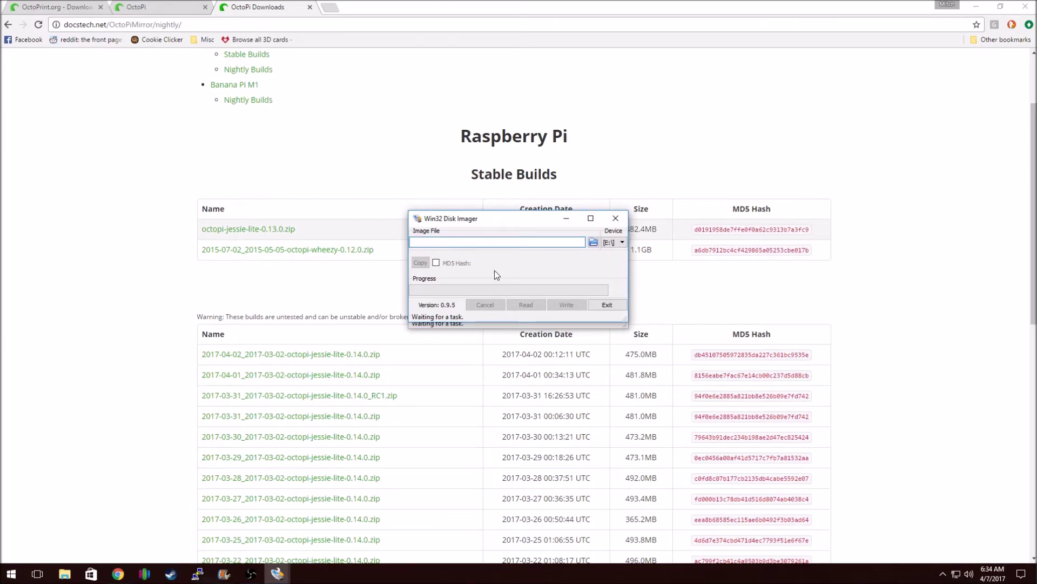
{"action": "left_click", "coordinate": [593, 242]}
{"action": "scroll", "coordinate": [273, 184], "scroll_direction": "down", "scroll_amount": 1}
{"action": "scroll", "coordinate": [274, 184], "scroll_direction": "up", "scroll_amount": 1}
{"action": "double_click", "coordinate": [463, 107]}
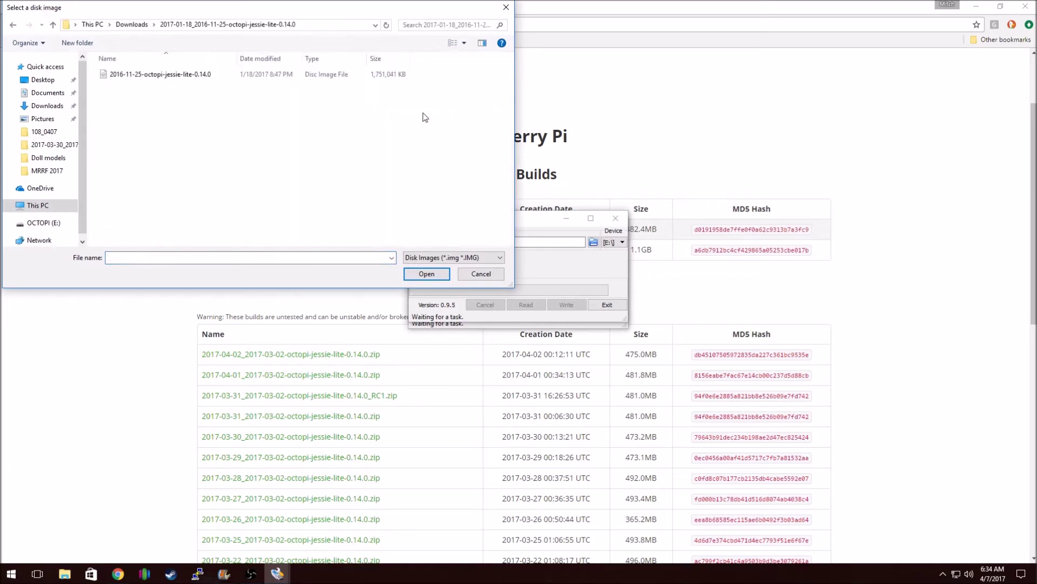
{"action": "double_click", "coordinate": [169, 78]}
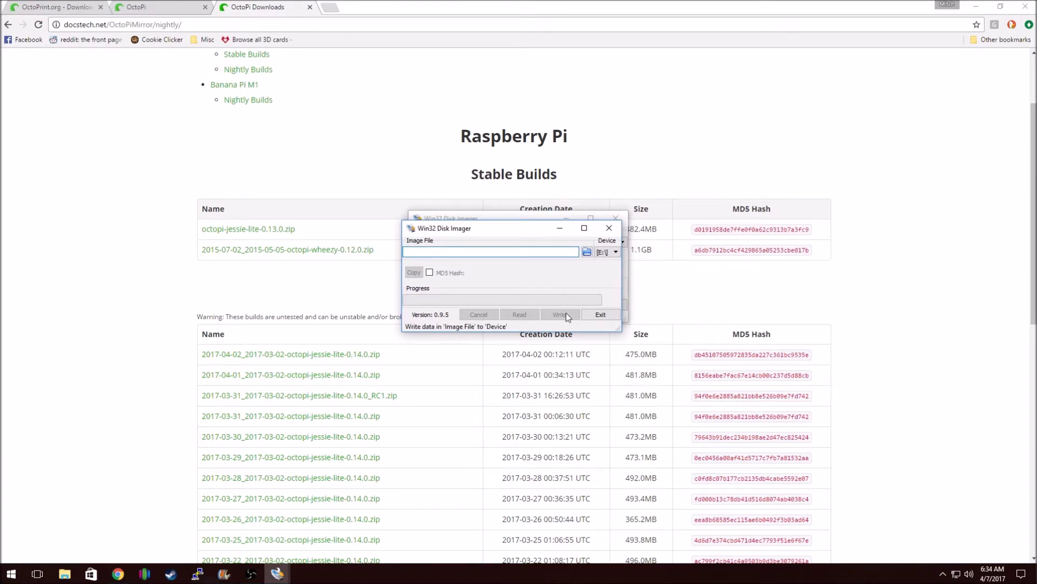
Choose the 2017-03-02-octopi-jessie-lite-0.14.0 image from its Downloads folder in the second Win32 Disk Imager window
{"action": "left_click", "coordinate": [583, 254]}
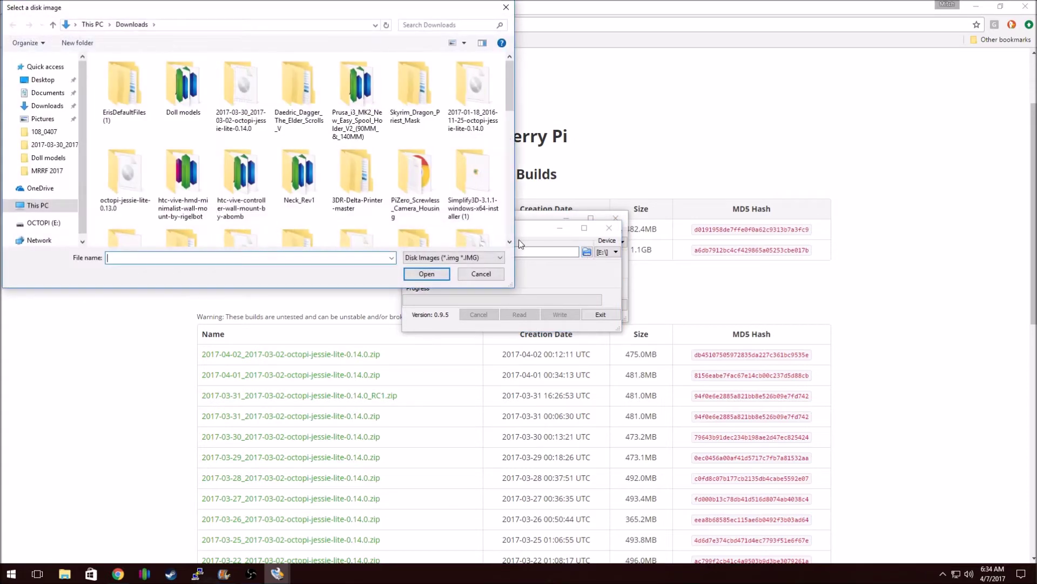
{"action": "double_click", "coordinate": [245, 127]}
{"action": "double_click", "coordinate": [168, 77]}
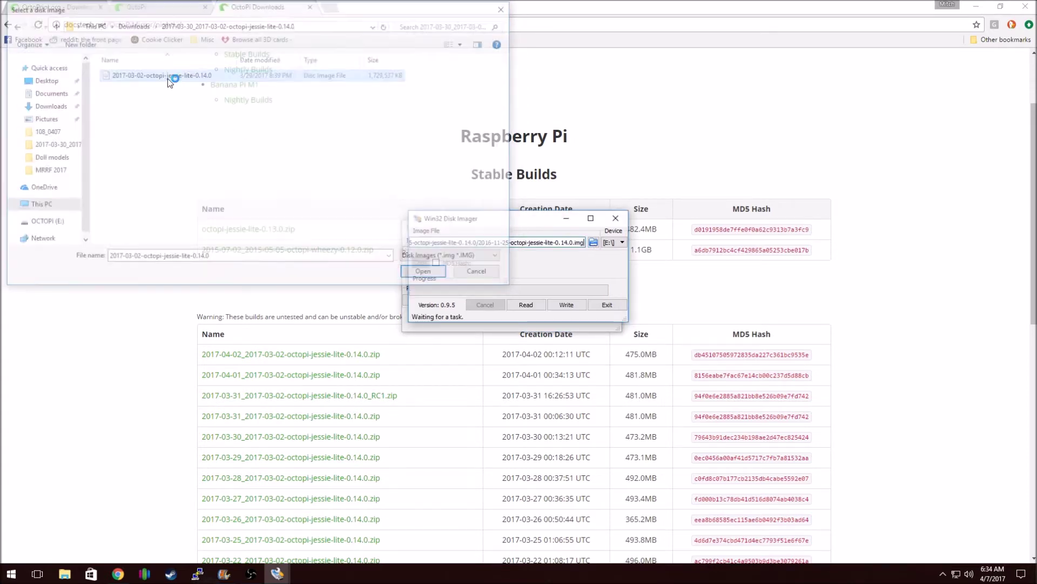
Write the loaded 2016-11-25-octopi-jessie-lite-0.14.0 image to drive E:, confirming the overwrite
{"action": "left_click_drag", "start_coordinate": [480, 217], "coordinate": [462, 213]}
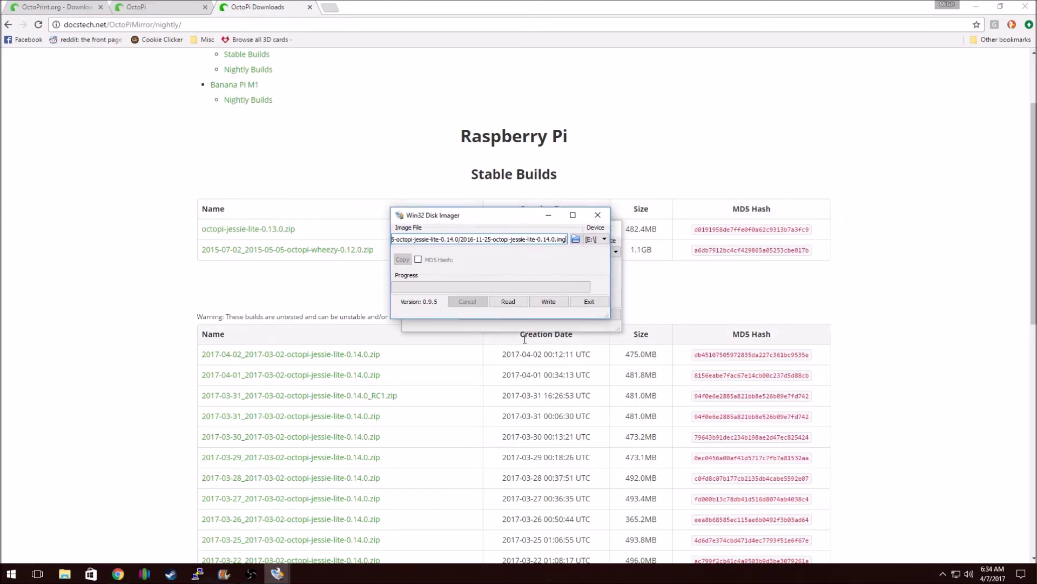
{"action": "left_click", "coordinate": [544, 304]}
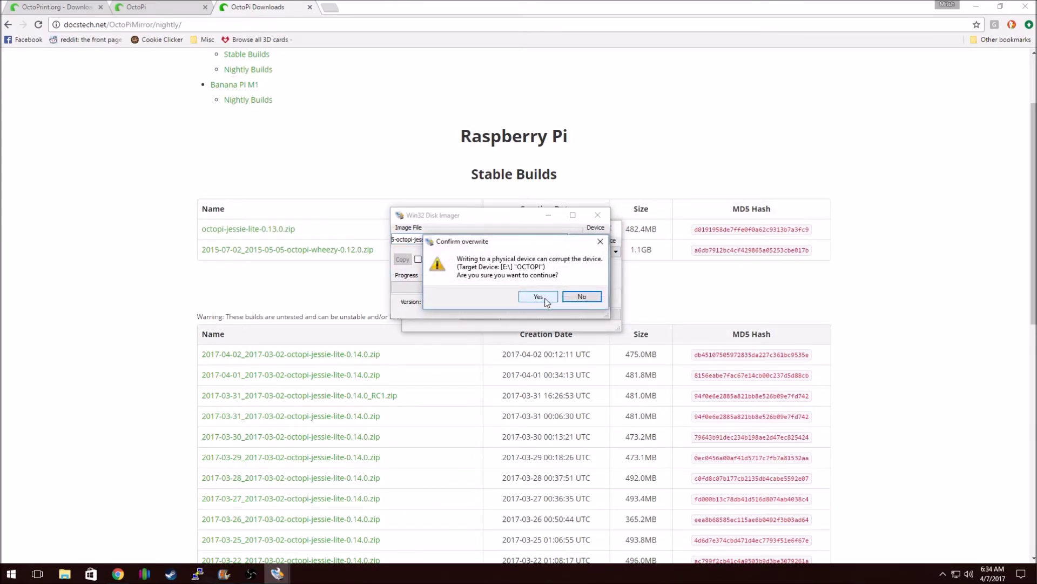
{"action": "left_click", "coordinate": [545, 298]}
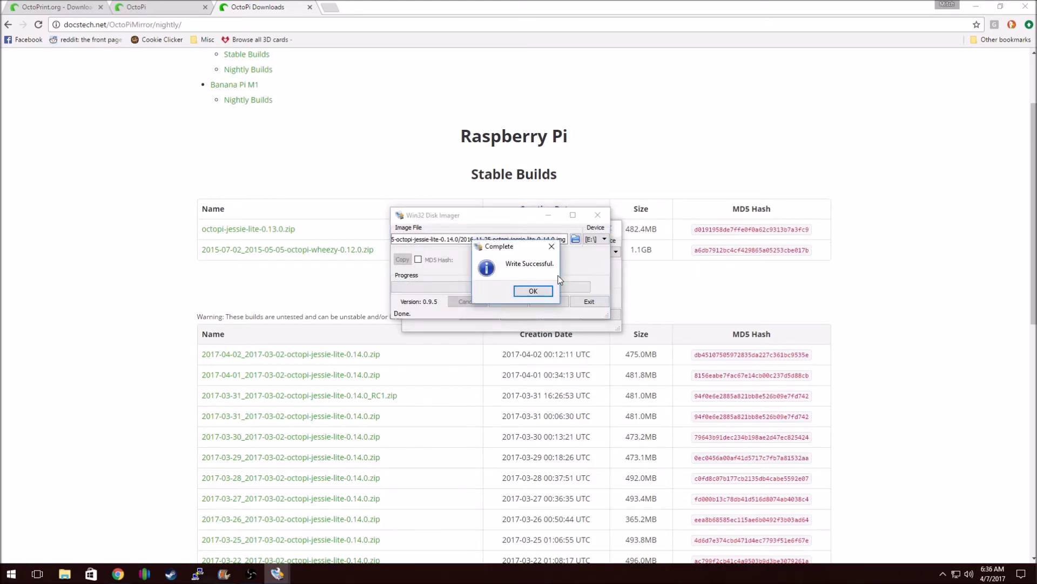
{"action": "left_click", "coordinate": [534, 291]}
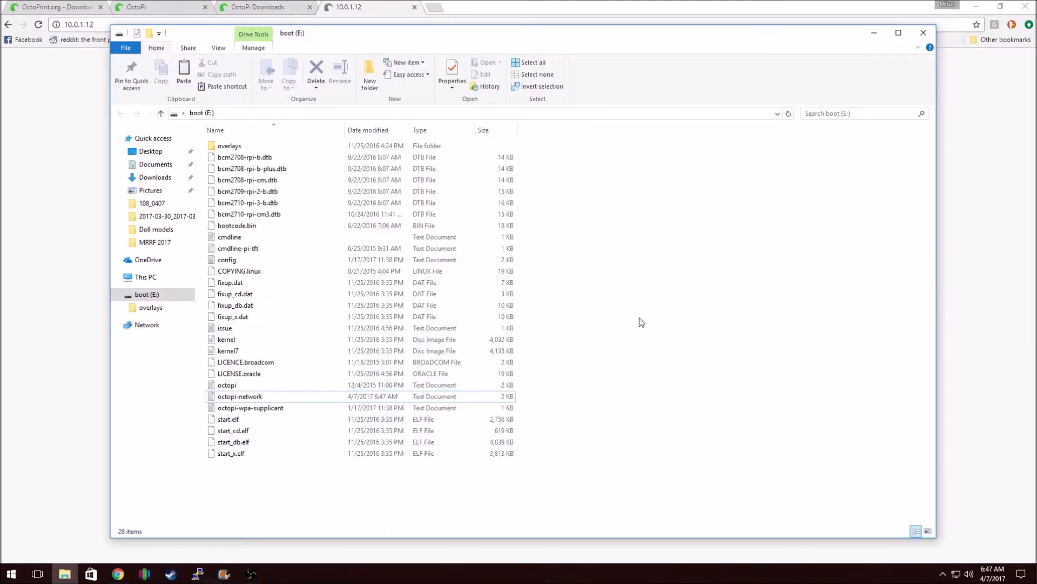
Open the octopi-network text file from the boot (E:) drive in Notepad++
{"action": "left_click_drag", "start_coordinate": [440, 38], "coordinate": [428, 36]}
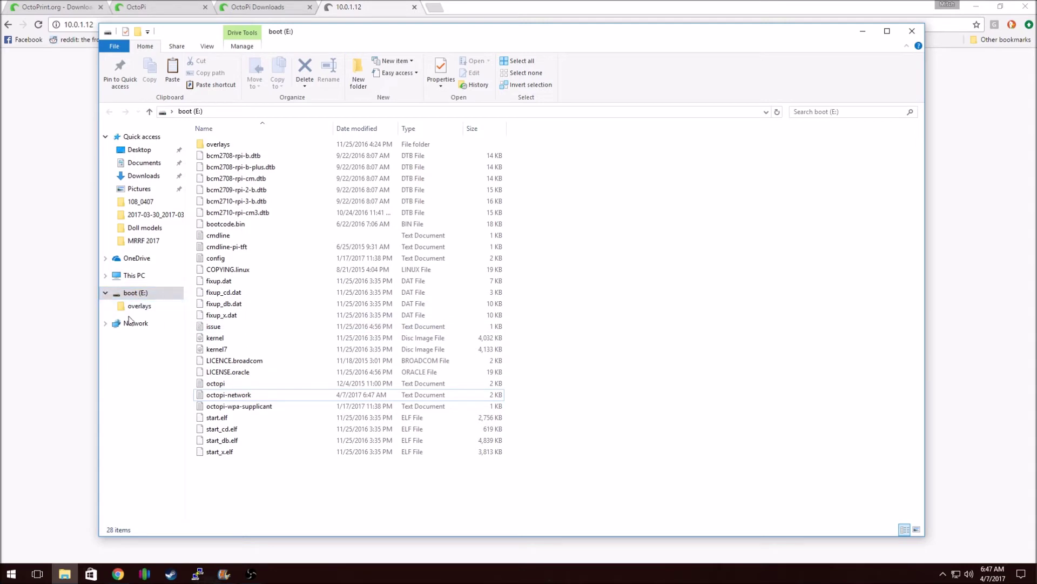
{"action": "left_click_drag", "start_coordinate": [378, 37], "coordinate": [410, 33]}
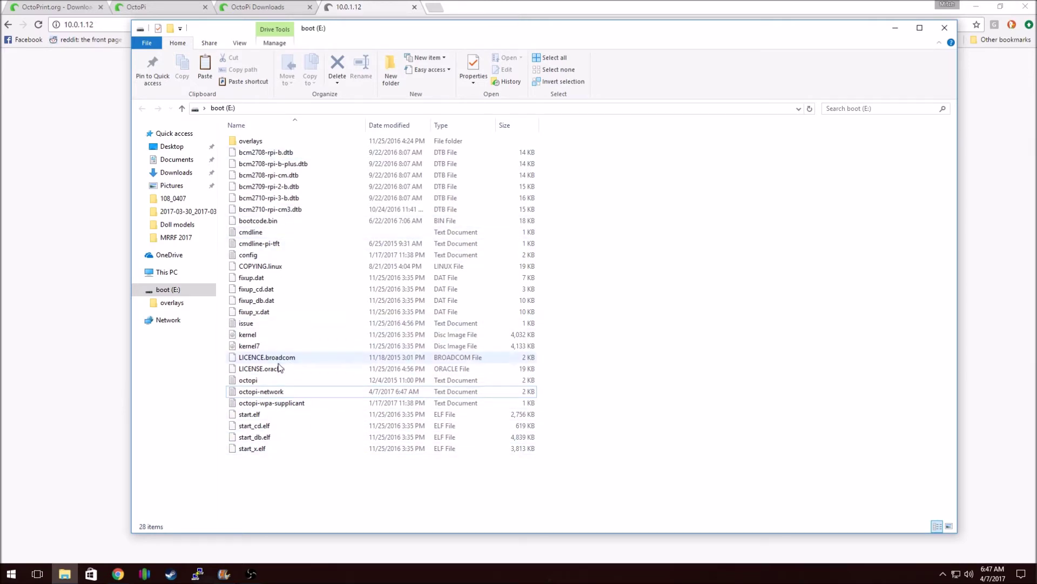
{"action": "right_click", "coordinate": [263, 395]}
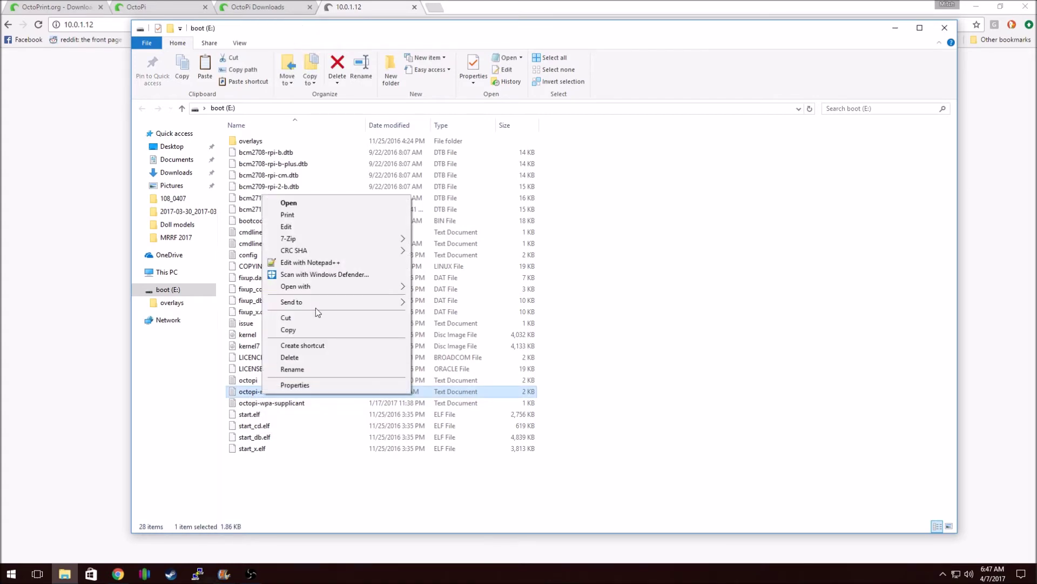
{"action": "left_click", "coordinate": [307, 263]}
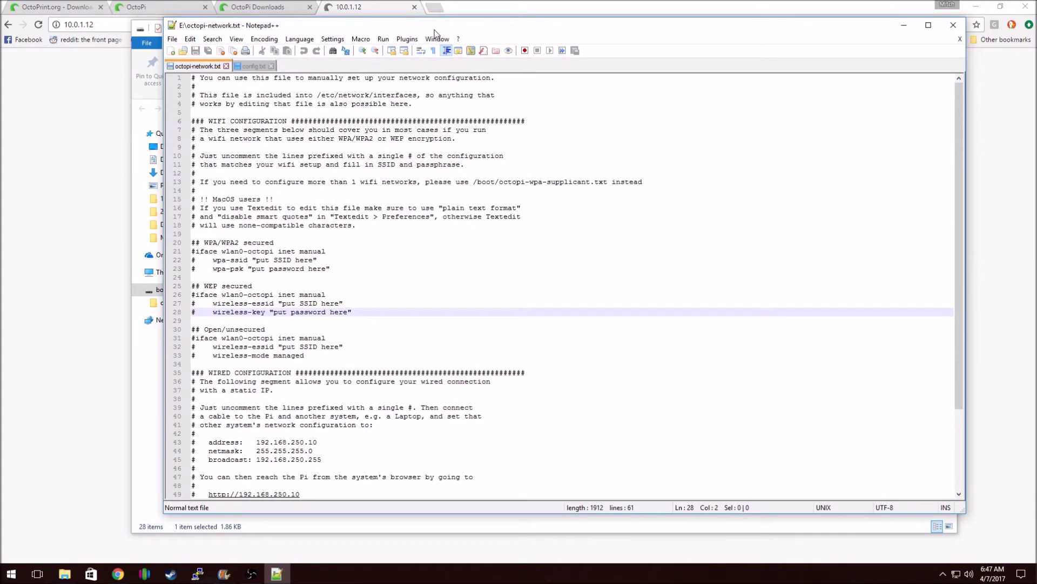
{"action": "left_click_drag", "start_coordinate": [433, 28], "coordinate": [445, 41]}
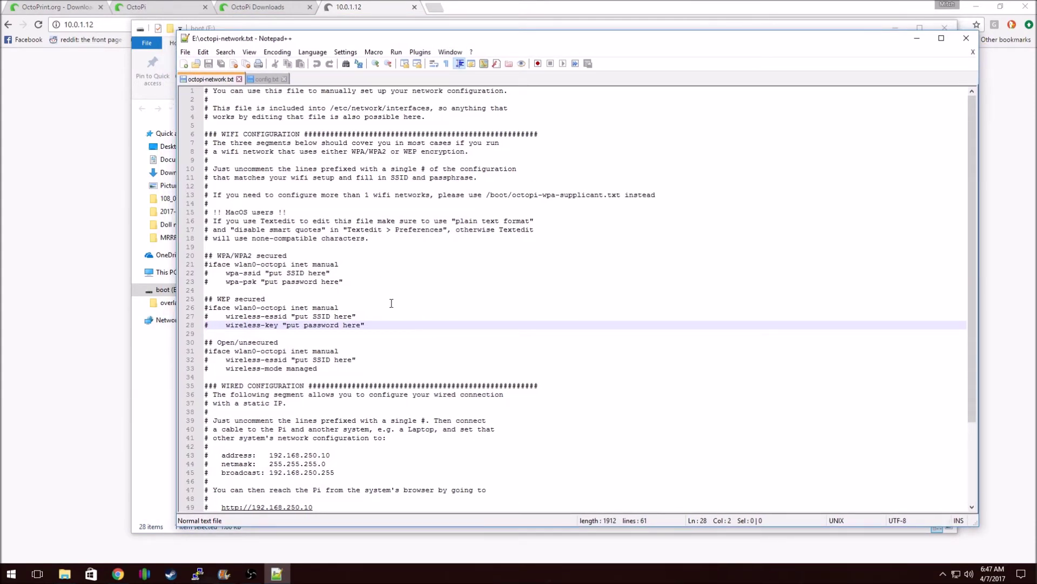
{"action": "left_click_drag", "start_coordinate": [430, 39], "coordinate": [435, 37]}
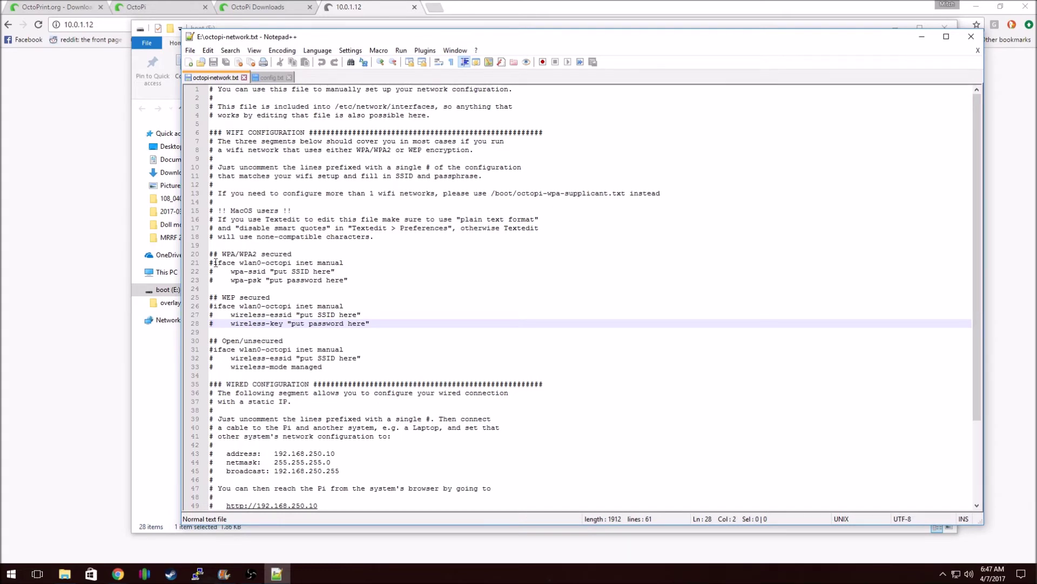
Uncomment the iface, wpa-ssid and wpa-psk lines of the WPA/WPA2 secured section in the octopi-network file
{"action": "left_click_drag", "start_coordinate": [239, 251], "coordinate": [292, 253]}
{"action": "left_click", "coordinate": [231, 271]}
{"action": "left_click", "coordinate": [213, 262]}
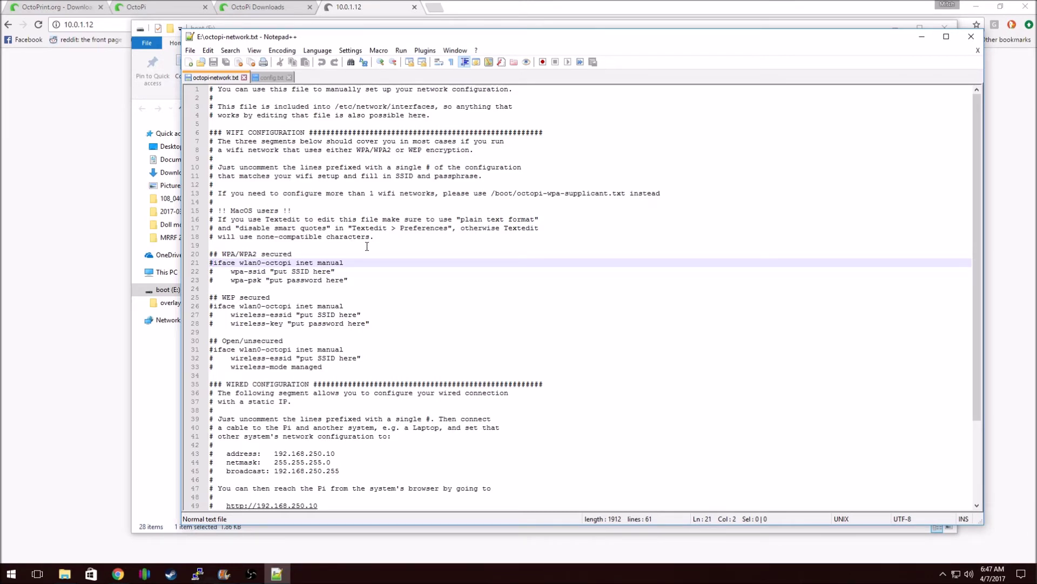
{"action": "left_click_drag", "start_coordinate": [272, 272], "coordinate": [332, 272]}
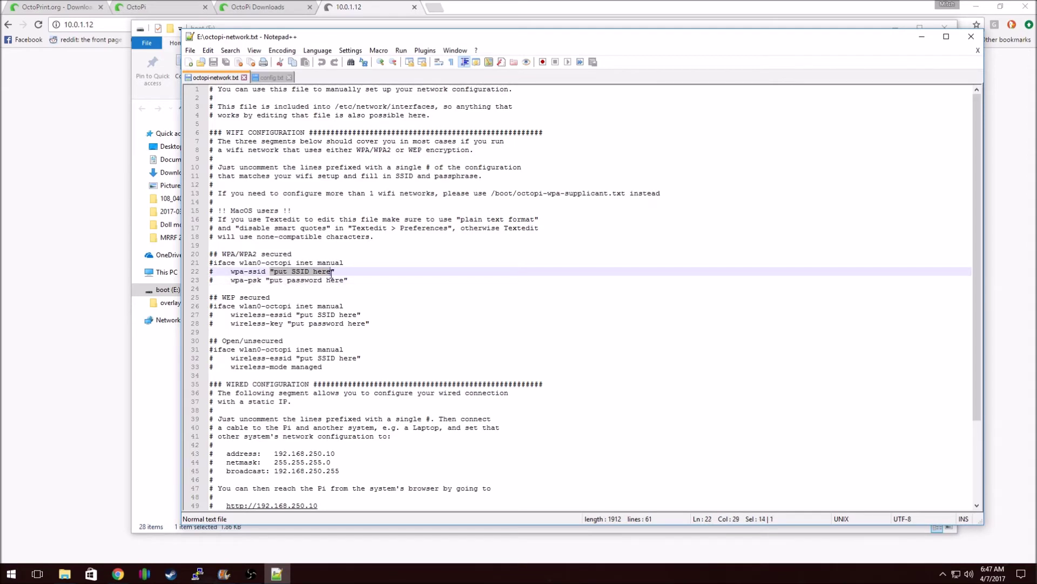
{"action": "left_click", "coordinate": [306, 282]}
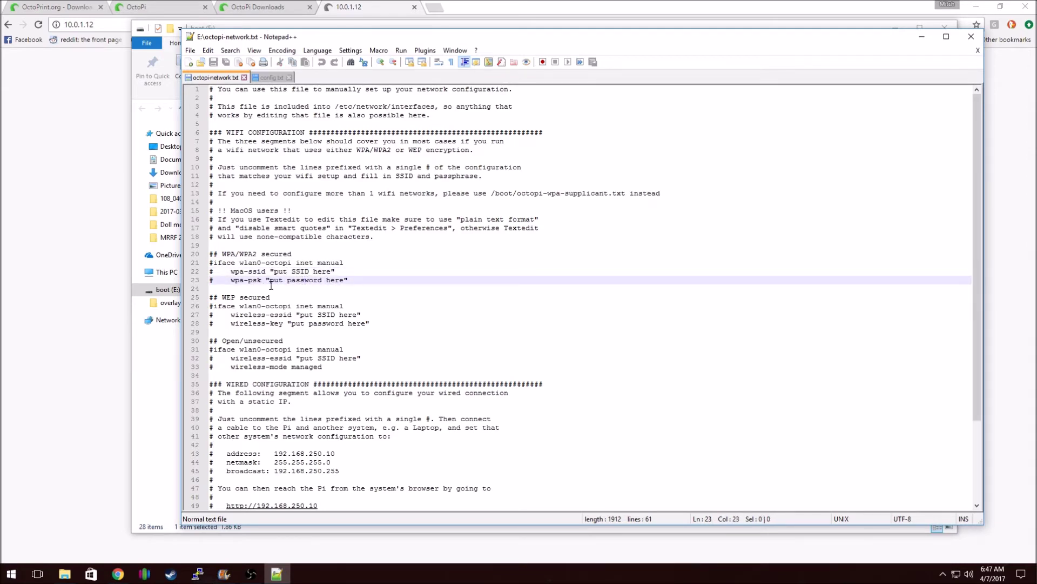
{"action": "left_click_drag", "start_coordinate": [270, 281], "coordinate": [341, 281]}
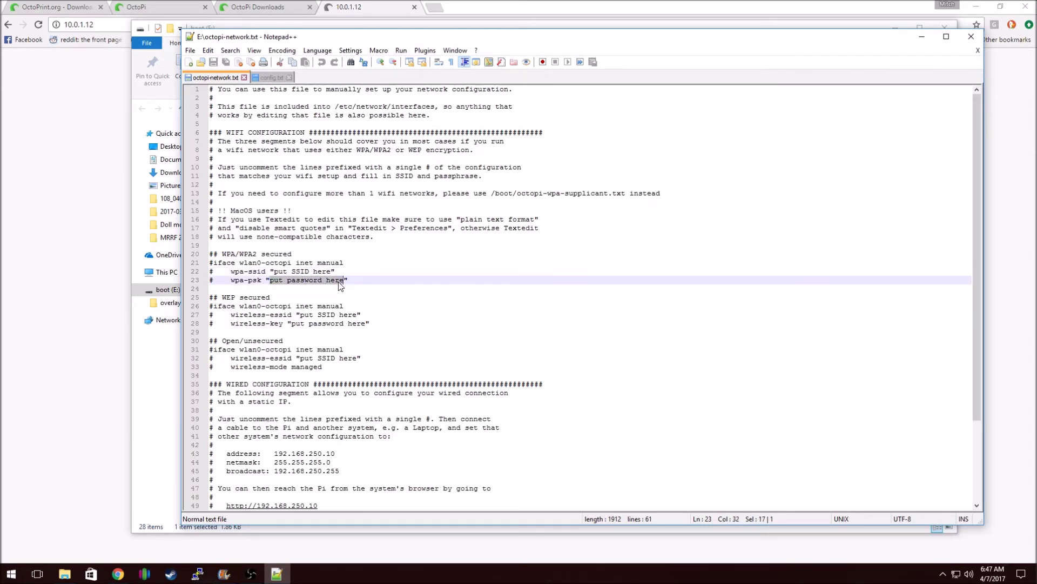
{"action": "left_click", "coordinate": [215, 263]}
{"action": "key", "text": "BackSpace"}
{"action": "left_click", "coordinate": [214, 269]}
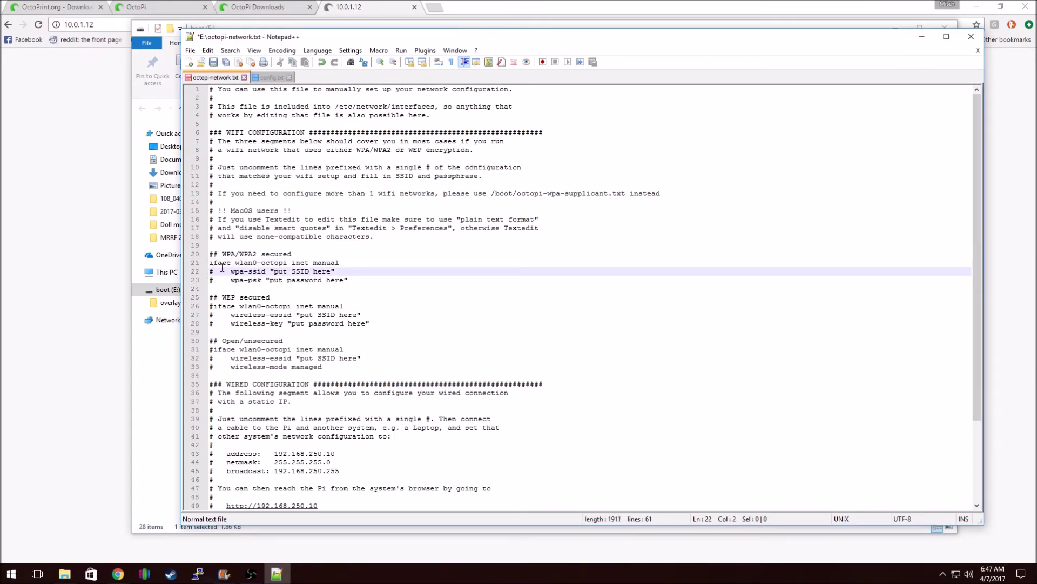
{"action": "key", "text": "BackSpace"}
{"action": "key", "text": "Down"}
{"action": "key", "text": "Delete"}
{"action": "left_click_drag", "start_coordinate": [279, 280], "coordinate": [339, 280]}
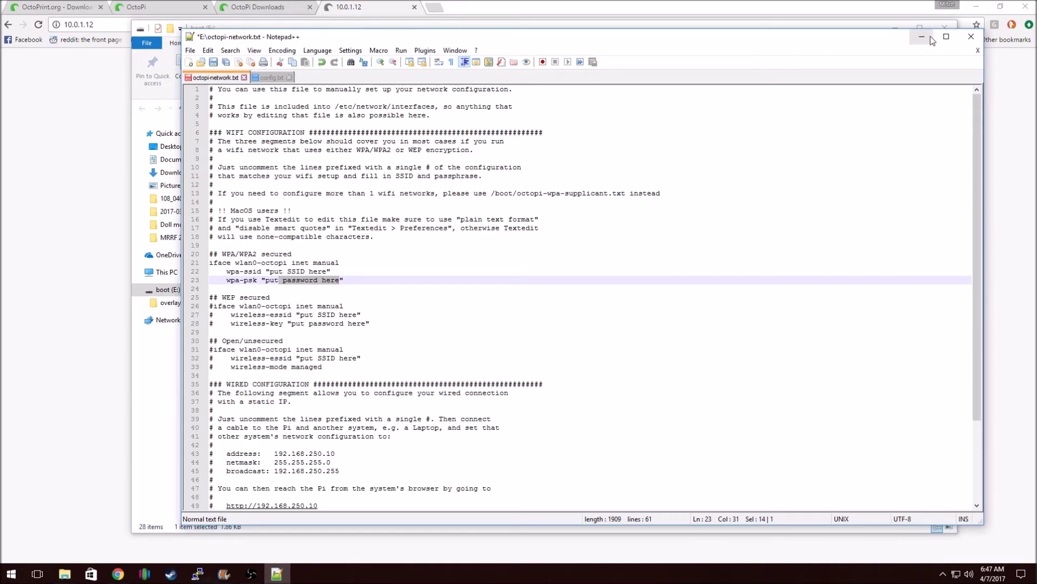
Bring up the boot (E:) drive's options in File Explorer, and return to the WPA SSID and password lines in Notepad++
{"action": "left_click", "coordinate": [154, 293]}
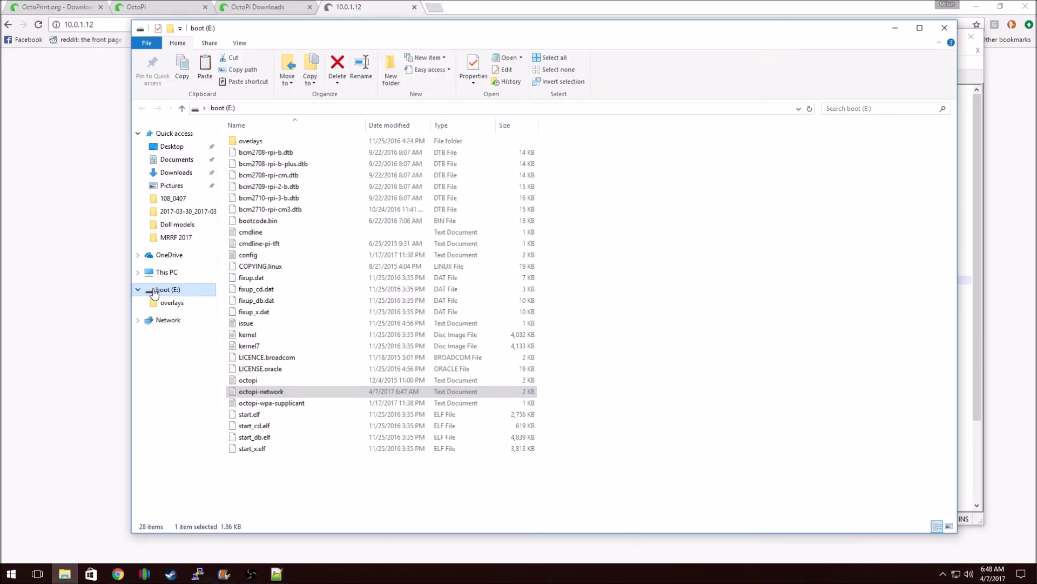
{"action": "right_click", "coordinate": [153, 290]}
{"action": "left_click", "coordinate": [196, 448]}
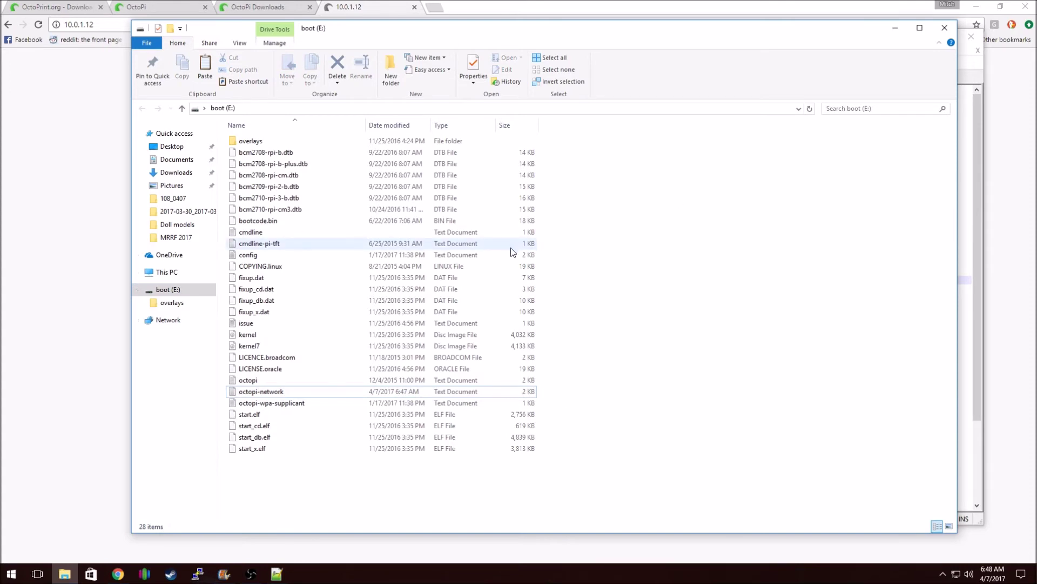
{"action": "left_click_drag", "start_coordinate": [444, 33], "coordinate": [364, 37]}
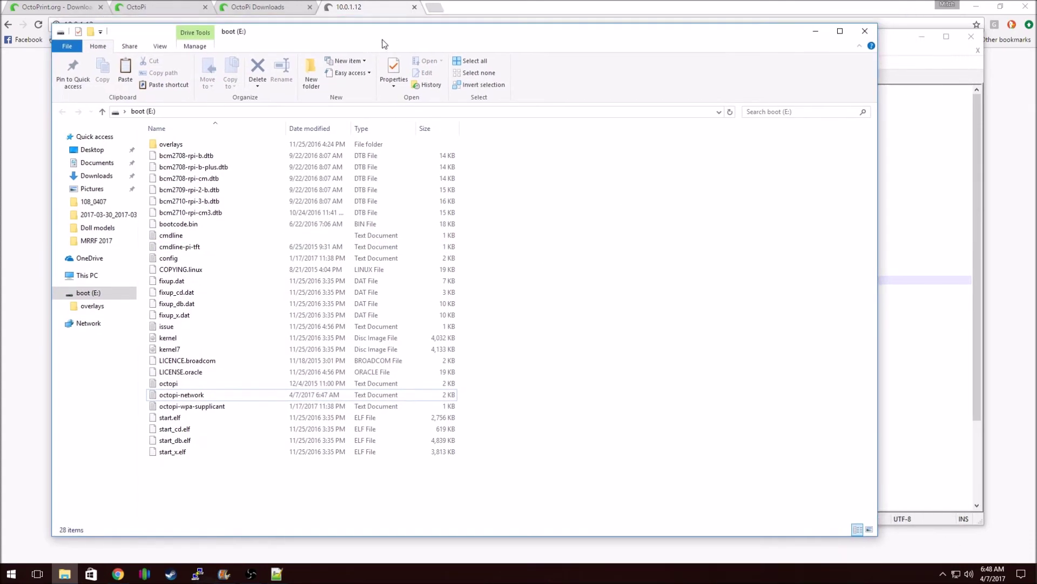
{"action": "left_click", "coordinate": [936, 304]}
{"action": "left_click", "coordinate": [289, 271]}
{"action": "left_click", "coordinate": [279, 288]}
{"action": "left_click", "coordinate": [278, 279]}
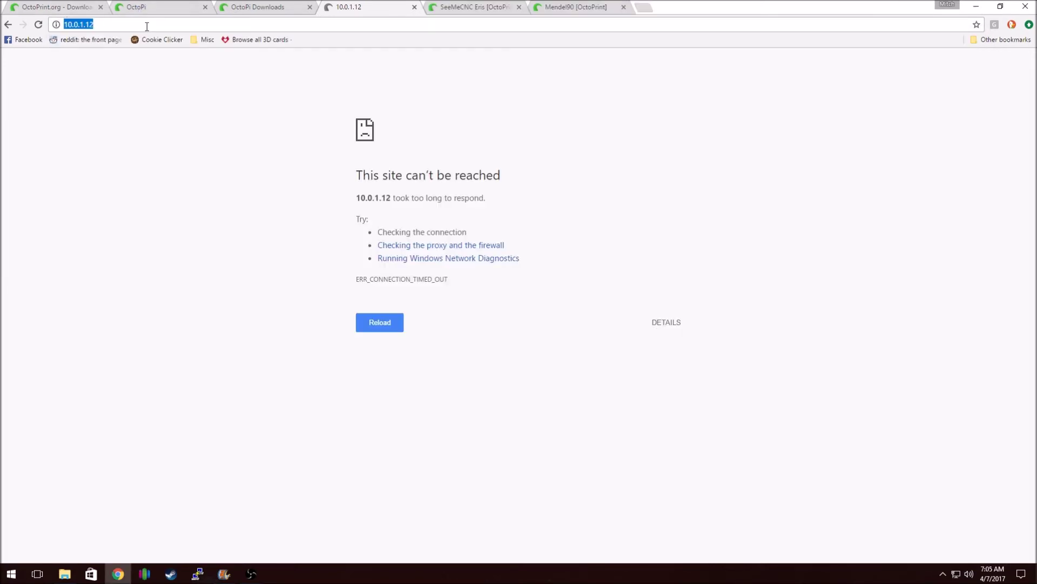
Load the OctoPrint interface at 10.0.1.12 in Chrome and view the printer's webcam image and motion controls
{"action": "key", "text": "Return"}
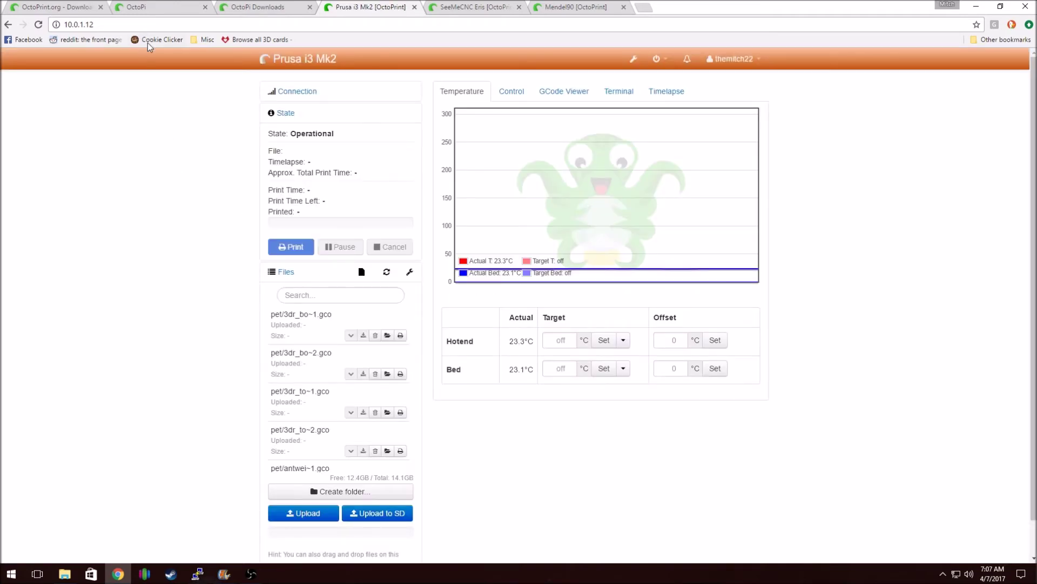
{"action": "left_click", "coordinate": [119, 25]}
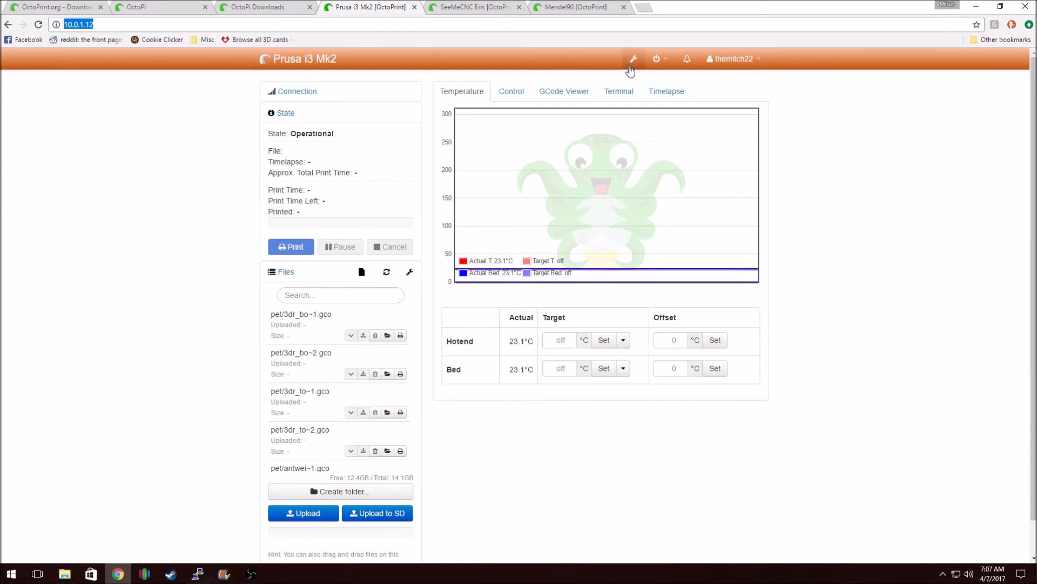
{"action": "left_click", "coordinate": [511, 91]}
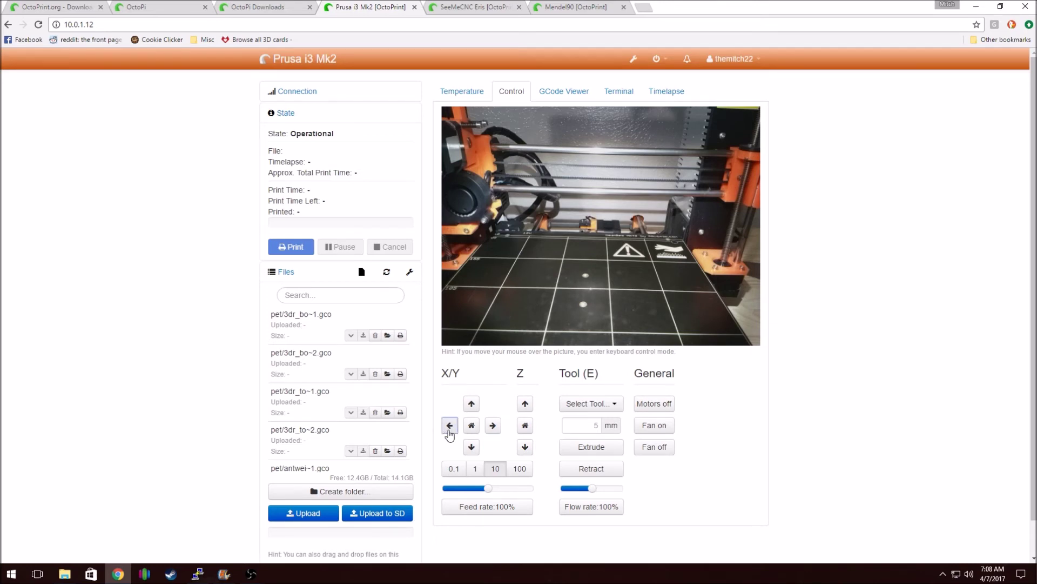
{"action": "left_click", "coordinate": [471, 427]}
{"action": "mouse_move", "coordinate": [593, 296]}
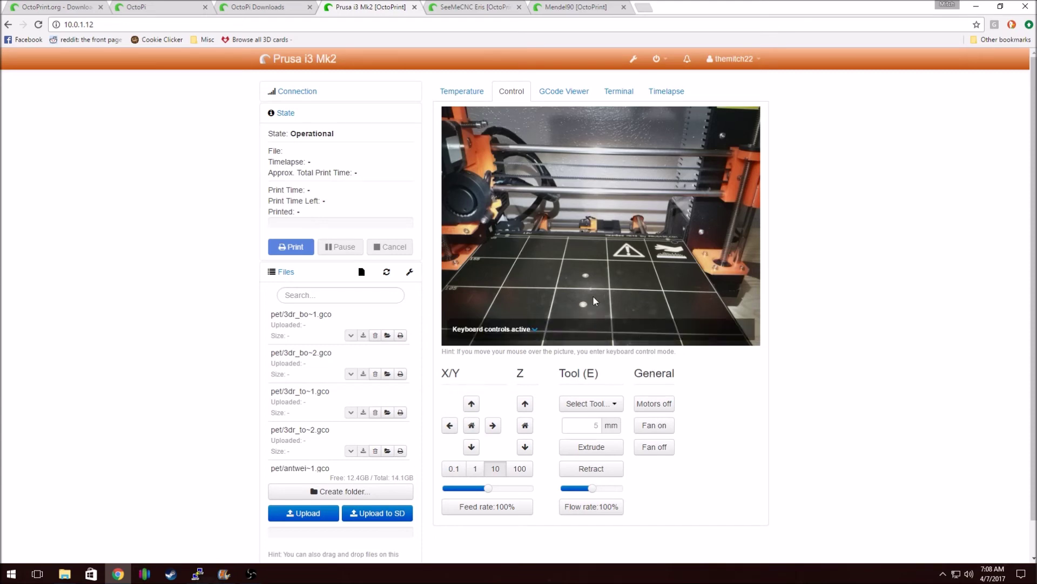
Look through the printer's Temperature, GCode Viewer and Timelapse pages
{"action": "left_click", "coordinate": [474, 103]}
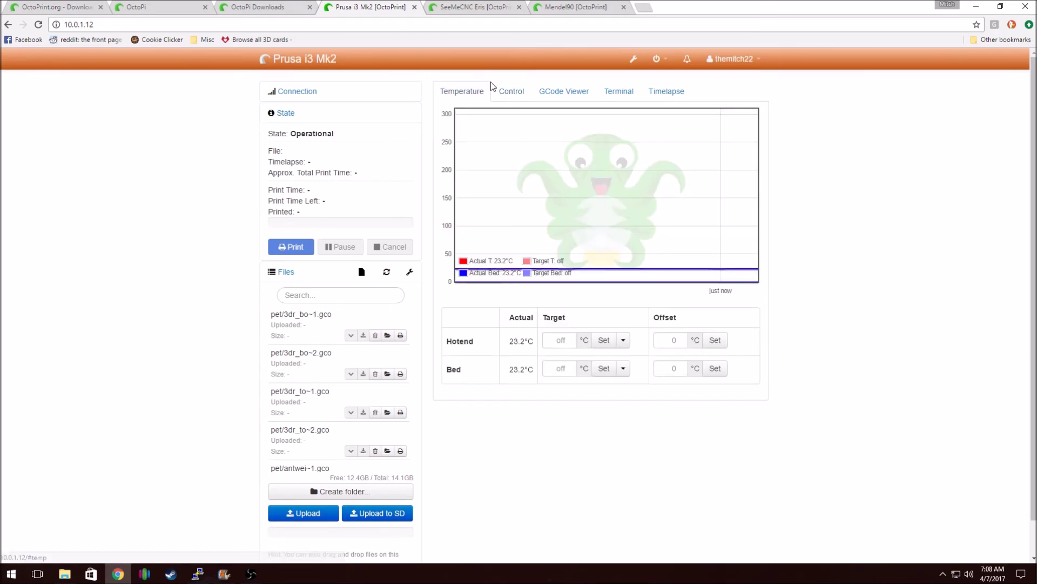
{"action": "left_click", "coordinate": [518, 93]}
{"action": "left_click", "coordinate": [548, 92]}
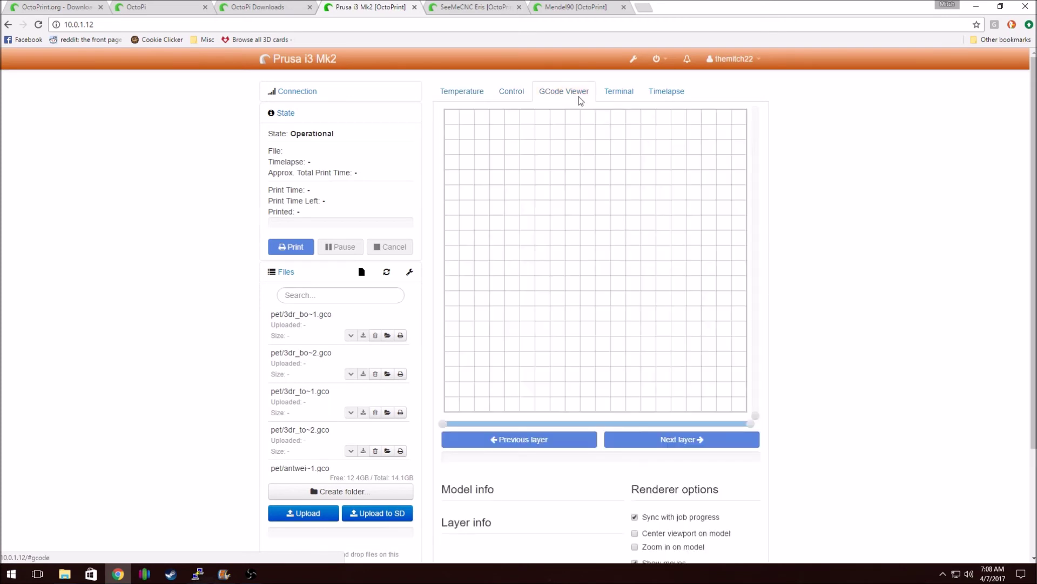
{"action": "left_click", "coordinate": [666, 93]}
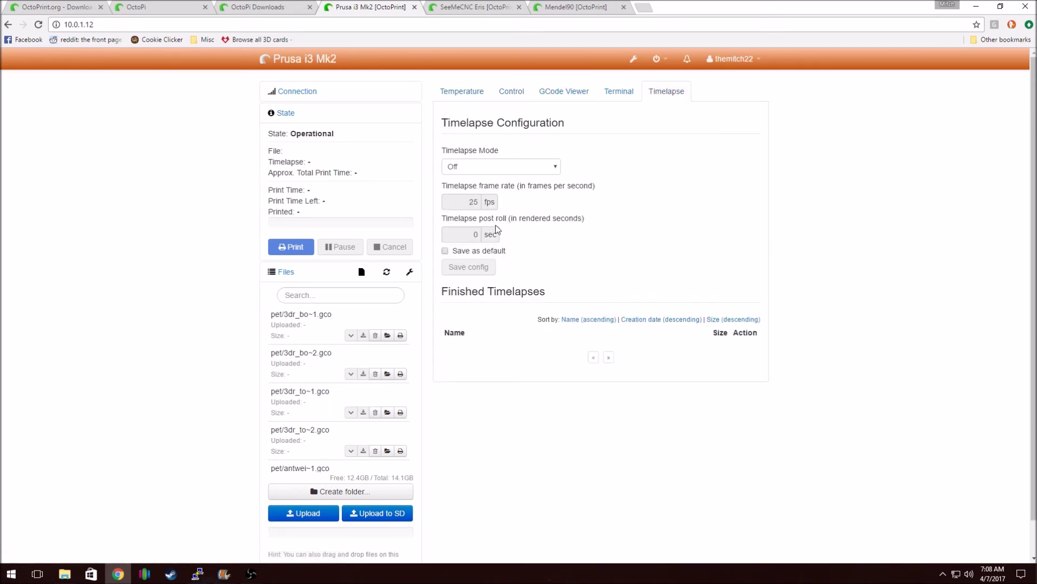
Inspect the print bed and build volume of the Default printer profile in the OctoPrint settings, closing the profile without changes
{"action": "left_click", "coordinate": [633, 59]}
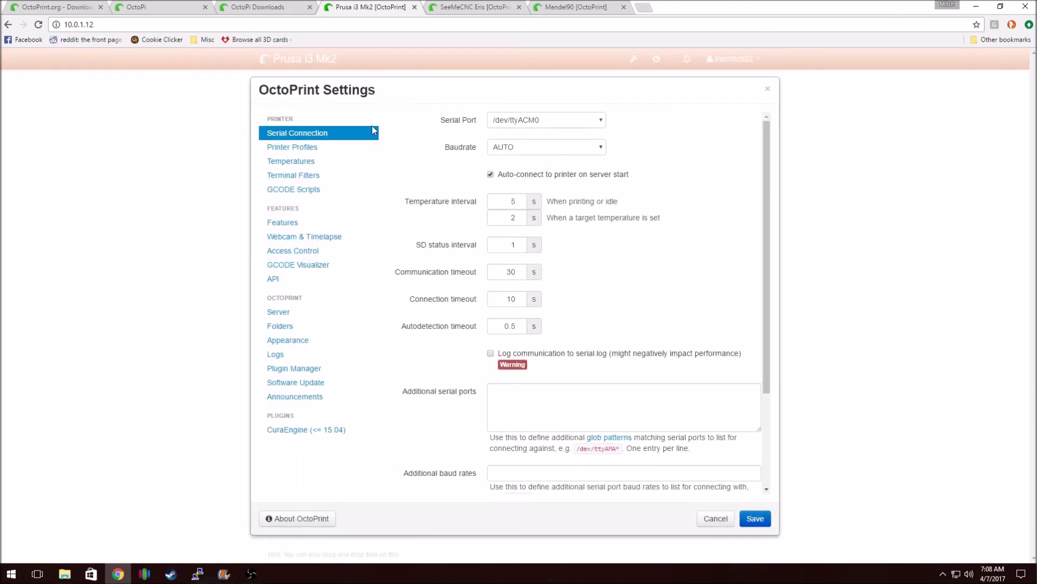
{"action": "left_click", "coordinate": [317, 148]}
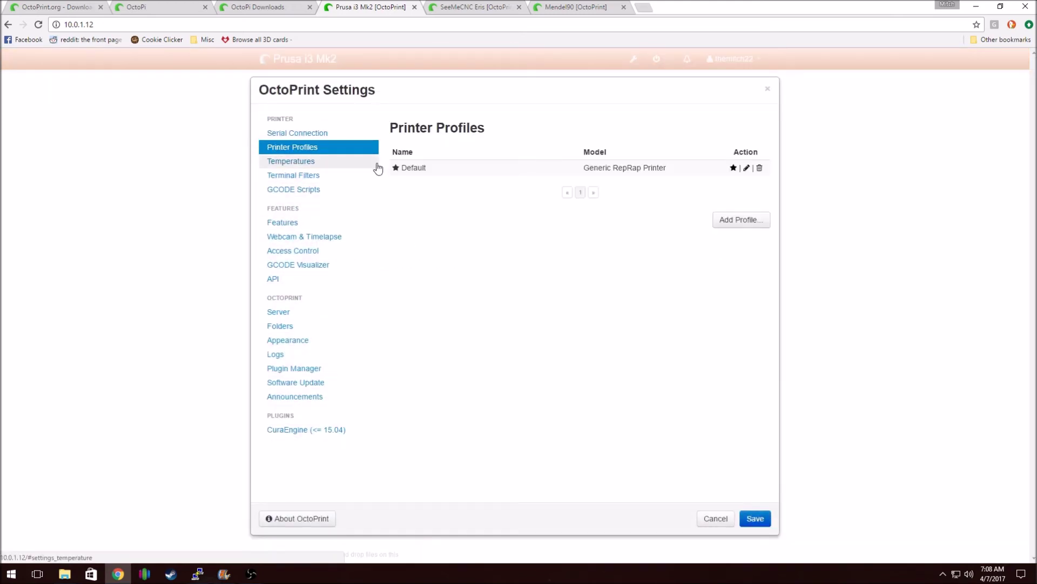
{"action": "left_click", "coordinate": [746, 167]}
{"action": "left_click", "coordinate": [461, 121]}
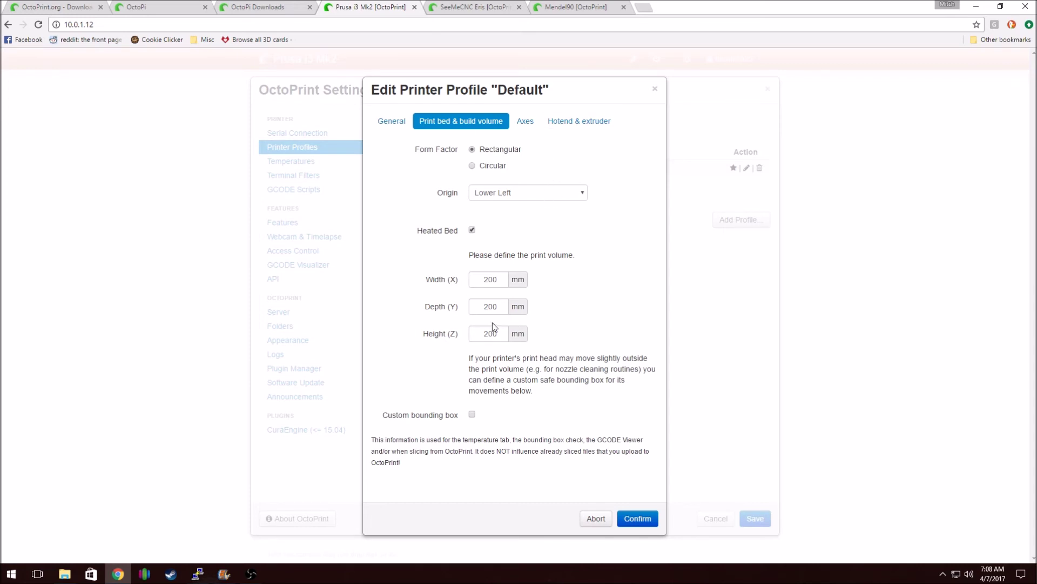
{"action": "left_click", "coordinate": [480, 282]}
{"action": "left_click", "coordinate": [596, 519]}
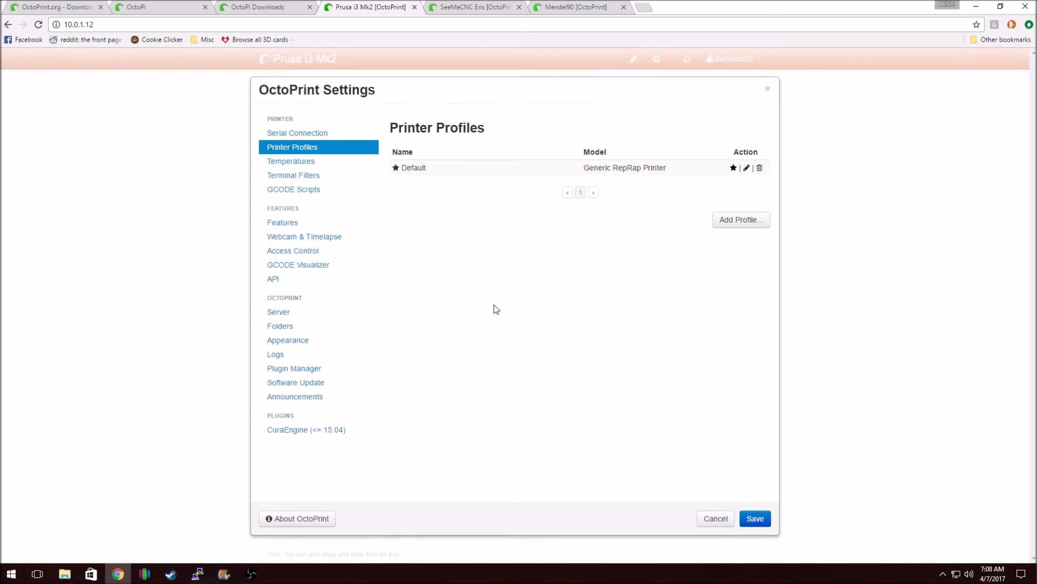
Review the Webcam & Timelapse settings and the printer title in the Appearance settings
{"action": "left_click", "coordinate": [314, 238]}
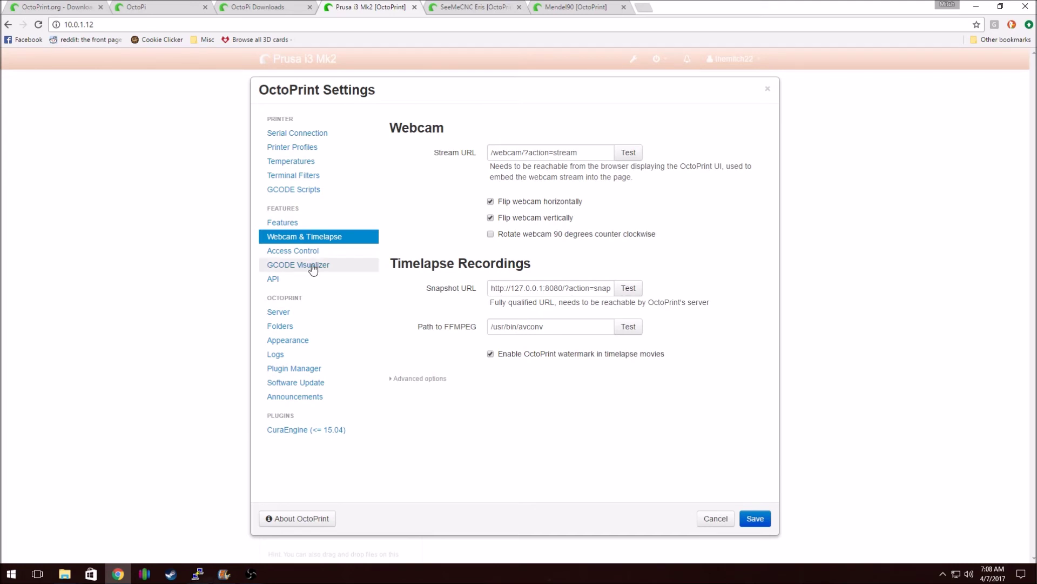
{"action": "left_click", "coordinate": [316, 340]}
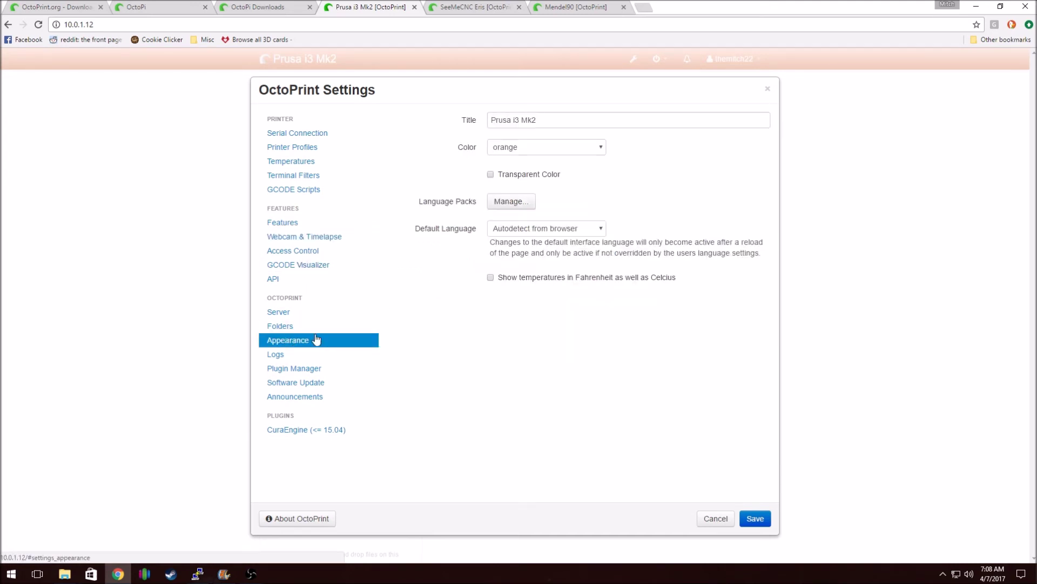
{"action": "left_click", "coordinate": [546, 125]}
{"action": "left_click_drag", "start_coordinate": [490, 120], "coordinate": [551, 123]}
{"action": "left_click", "coordinate": [552, 123]}
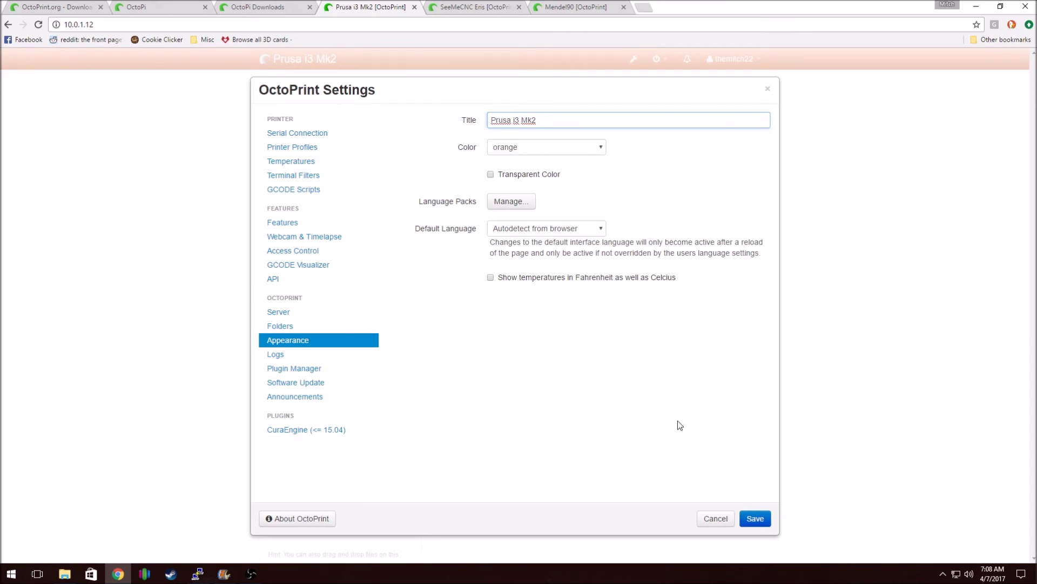
Look through the Logs, Plugin Manager, Terminal Filters, GCODE Scripts and Printer Profiles settings
{"action": "left_click", "coordinate": [275, 354]}
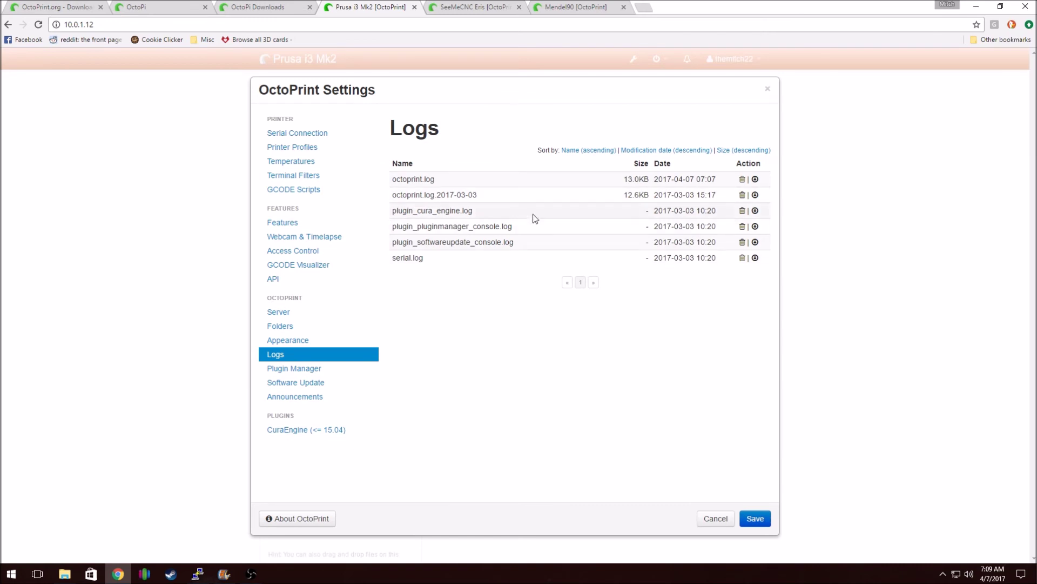
{"action": "left_click", "coordinate": [306, 371]}
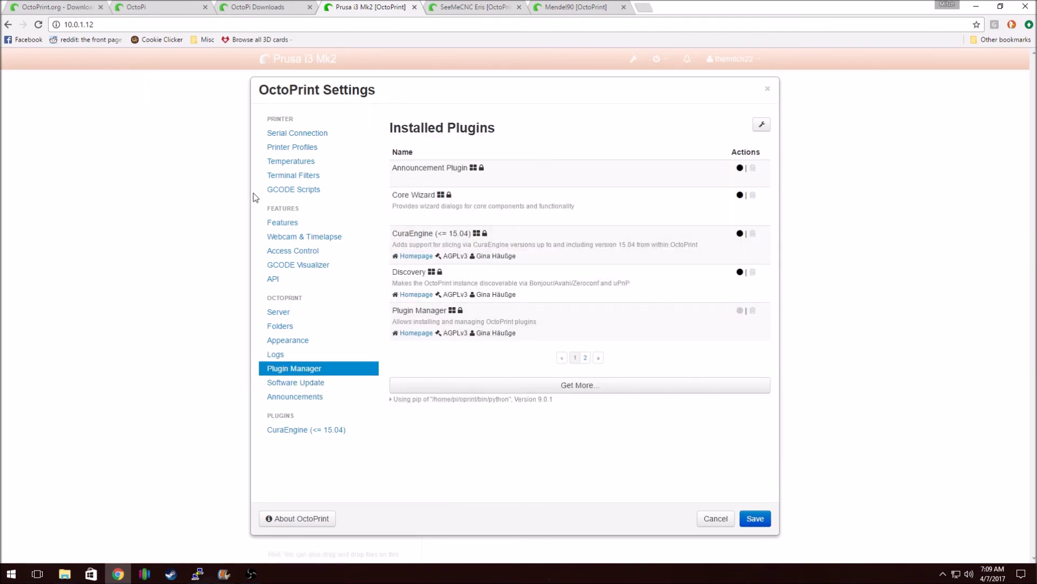
{"action": "left_click", "coordinate": [287, 190]}
{"action": "left_click", "coordinate": [297, 176]}
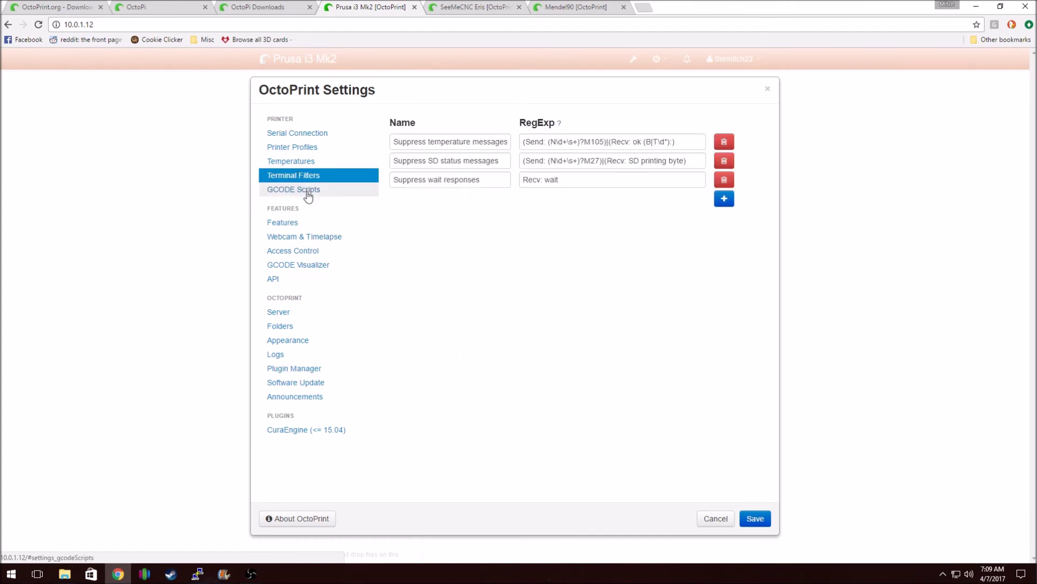
{"action": "left_click", "coordinate": [308, 192]}
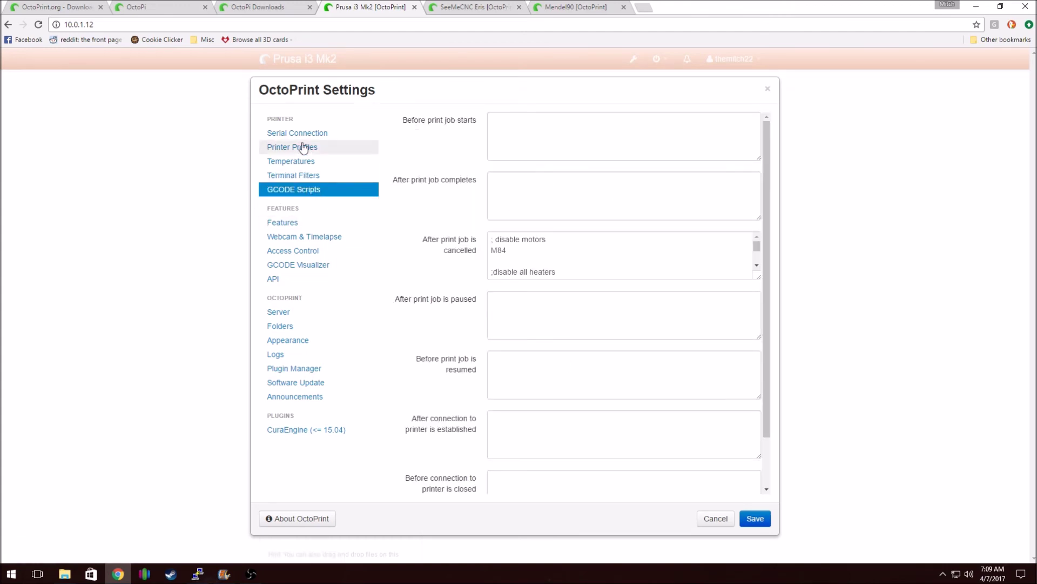
{"action": "left_click", "coordinate": [286, 151]}
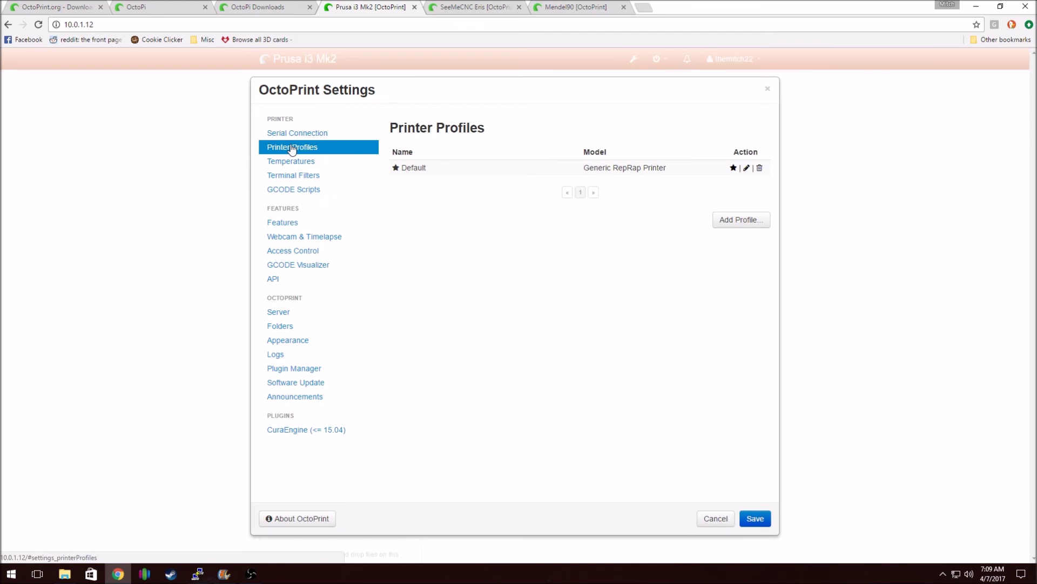
Examine the Serial Connection settings from the serial port down to the firmware error options
{"action": "left_click", "coordinate": [296, 134]}
{"action": "scroll", "coordinate": [549, 308], "scroll_direction": "down", "scroll_amount": 1}
{"action": "scroll", "coordinate": [592, 317], "scroll_direction": "down", "scroll_amount": 2}
{"action": "scroll", "coordinate": [593, 320], "scroll_direction": "up", "scroll_amount": 3}
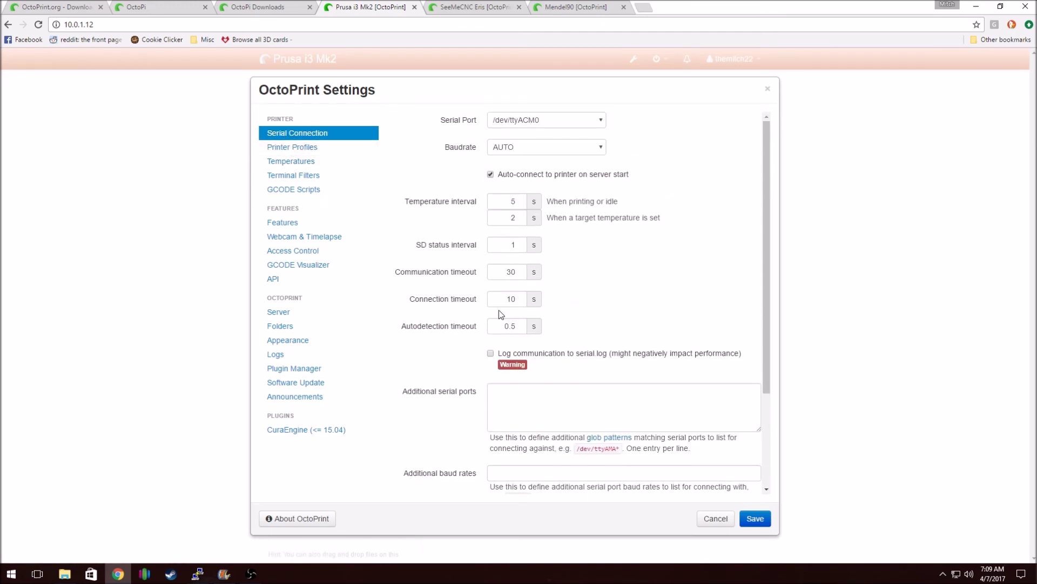
{"action": "scroll", "coordinate": [541, 305], "scroll_direction": "down", "scroll_amount": 3}
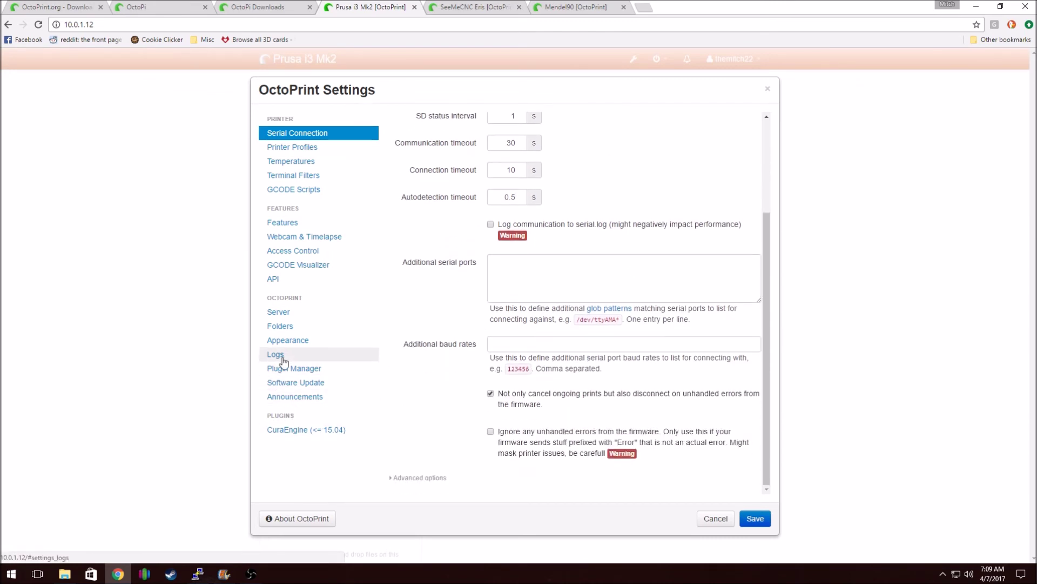
Review the Server commands and Folders settings, and close the OctoPrint settings without saving
{"action": "left_click", "coordinate": [291, 316]}
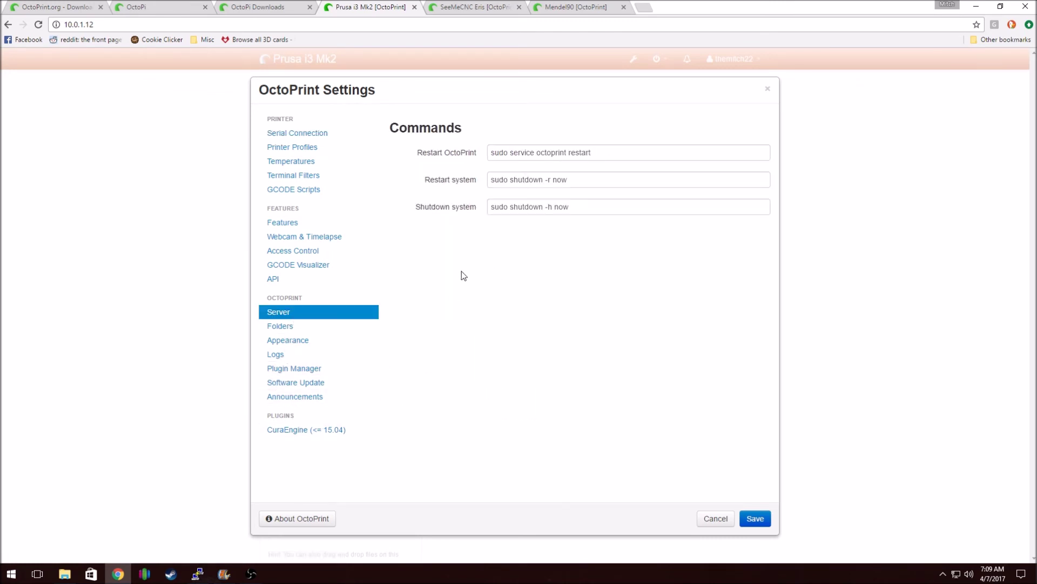
{"action": "left_click", "coordinate": [309, 330]}
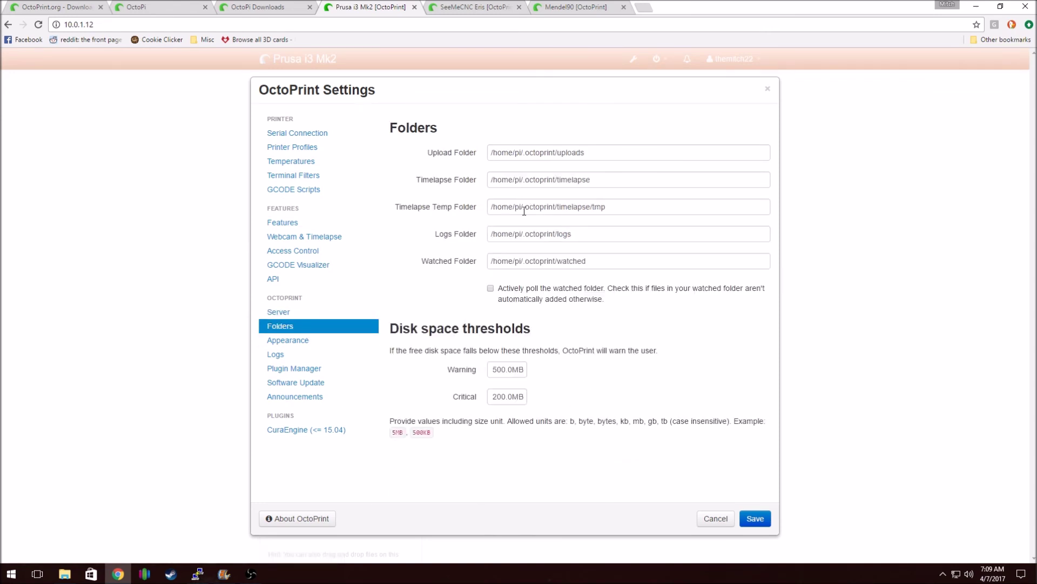
{"action": "left_click", "coordinate": [715, 519]}
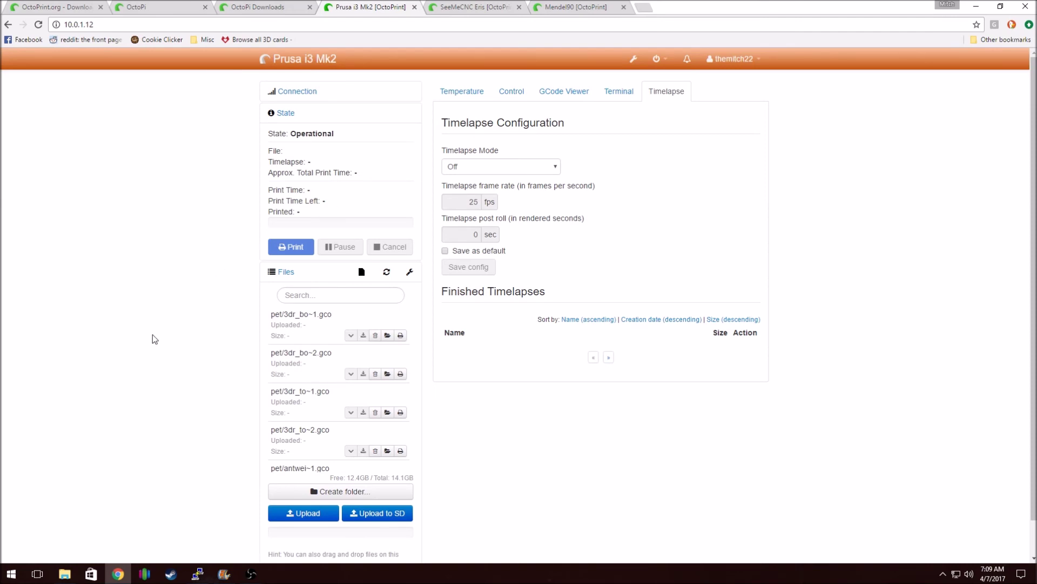
Look through the list of G-code files stored for the Prusa i3 Mk2
{"action": "scroll", "coordinate": [341, 411], "scroll_direction": "down", "scroll_amount": 8}
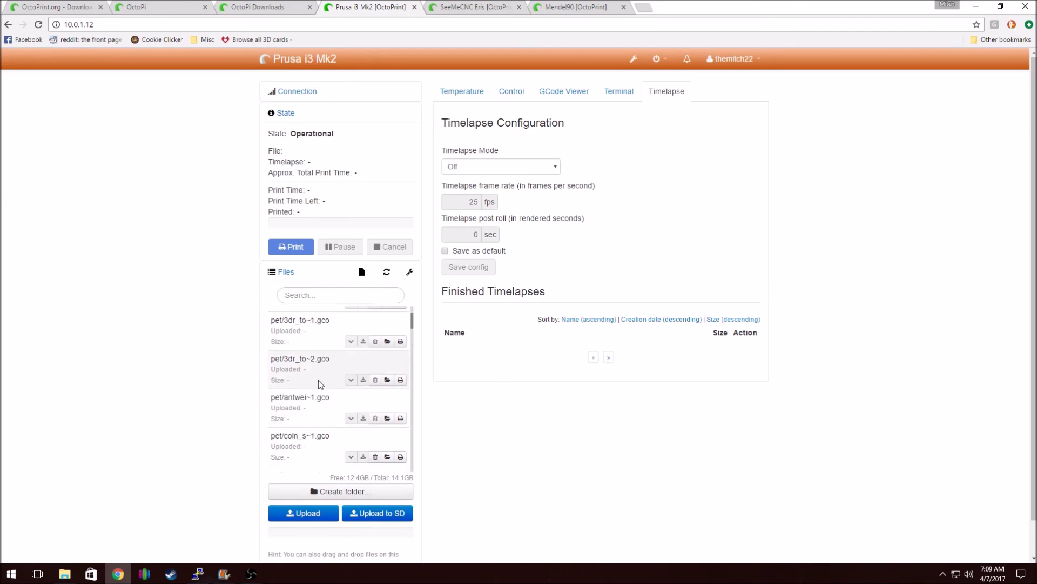
{"action": "scroll", "coordinate": [297, 416], "scroll_direction": "down", "scroll_amount": 8}
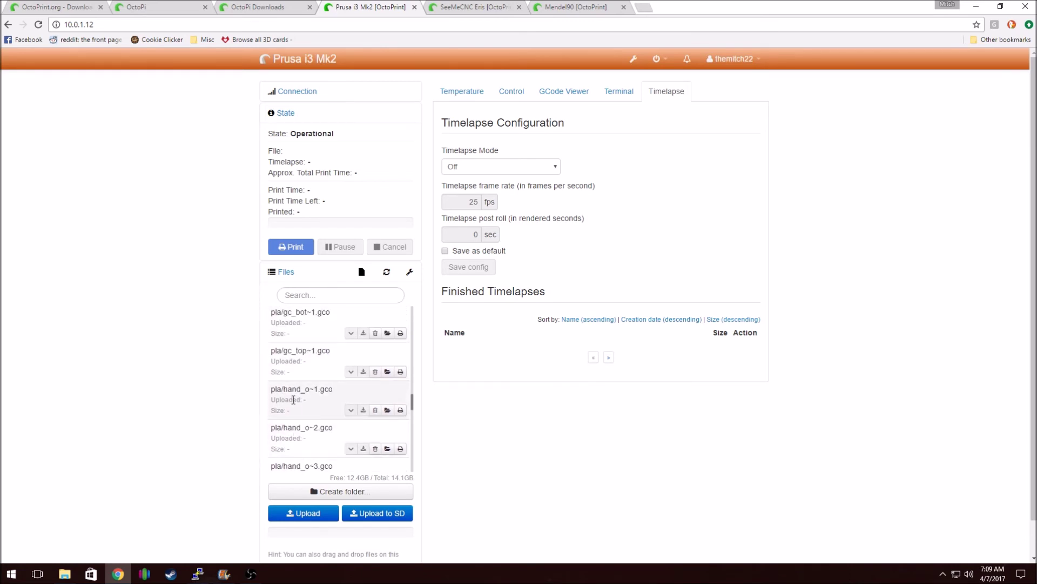
{"action": "scroll", "coordinate": [308, 427], "scroll_direction": "down", "scroll_amount": 1}
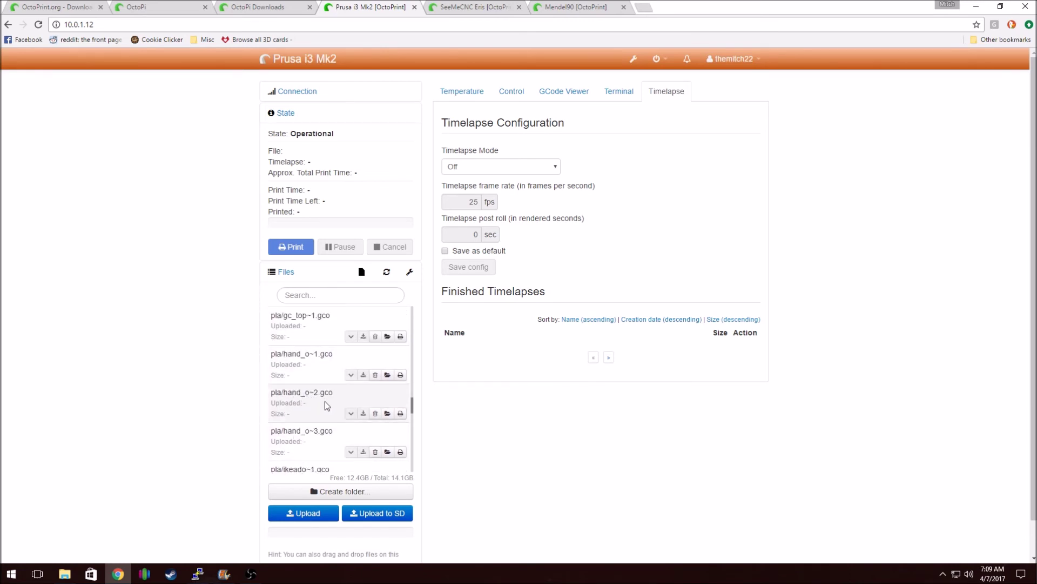
{"action": "scroll", "coordinate": [318, 389], "scroll_direction": "down", "scroll_amount": 5}
{"action": "scroll", "coordinate": [307, 352], "scroll_direction": "up", "scroll_amount": 5}
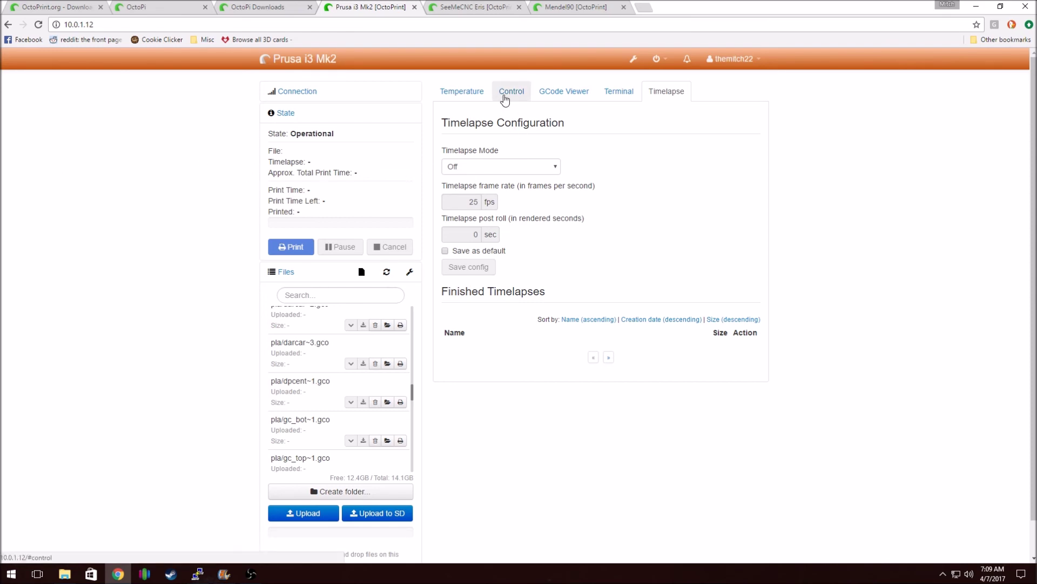
Compare the webcam views and movement controls of the SeeMeCNC Eris, Mendel90 and Prusa i3 Mk2, ending on the Prusa
{"action": "key", "text": "ctrl+Tab"}
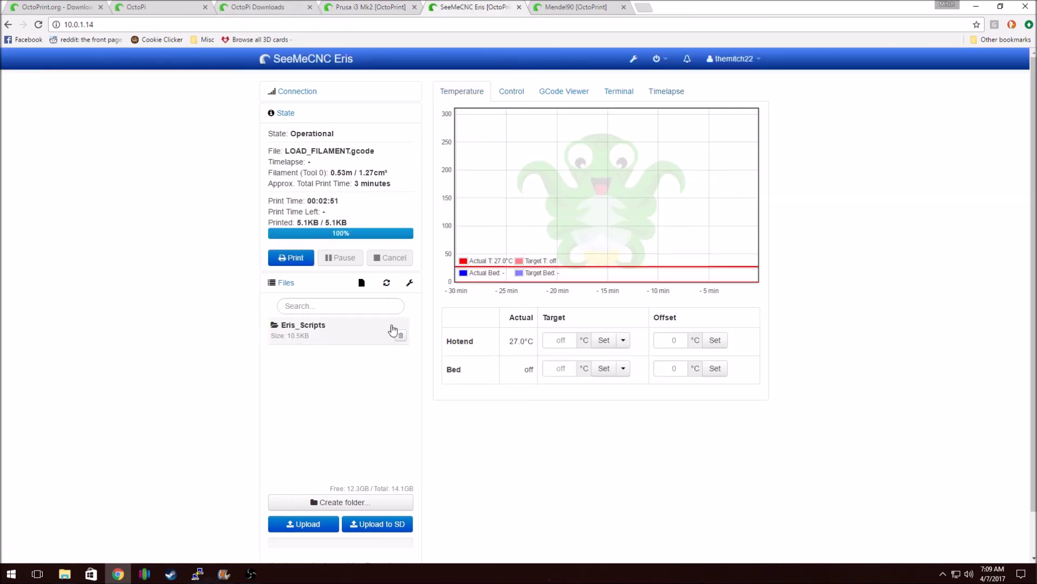
{"action": "left_click", "coordinate": [510, 91]}
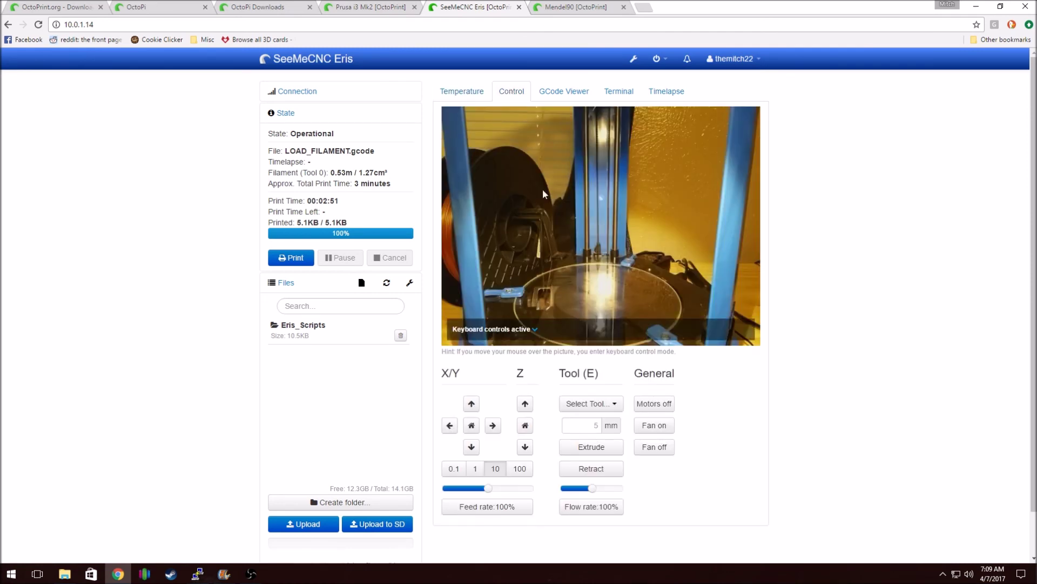
{"action": "left_click", "coordinate": [571, 9]}
{"action": "left_click", "coordinate": [511, 91]}
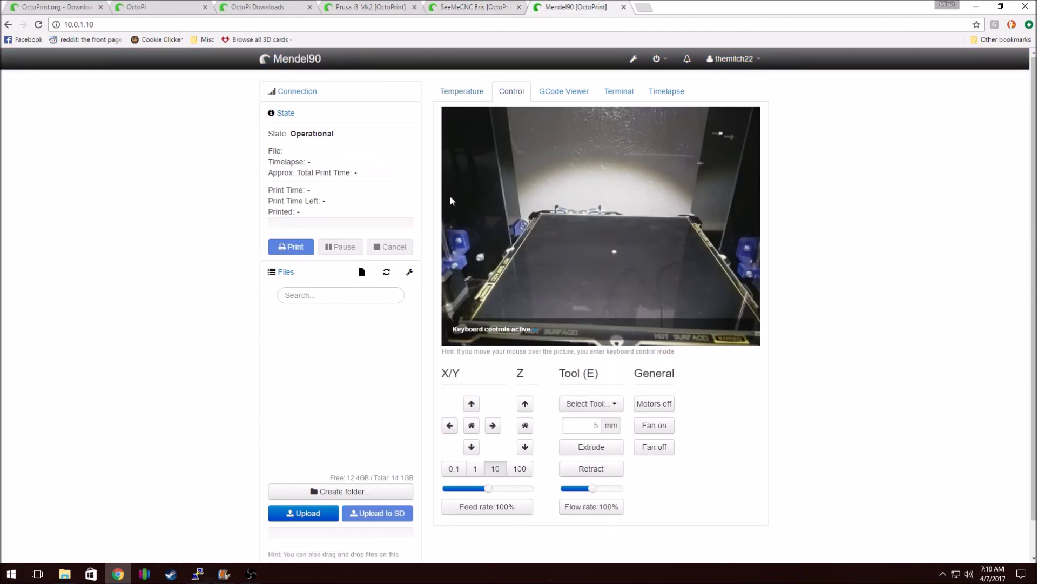
{"action": "left_click", "coordinate": [325, 7]}
{"action": "left_click", "coordinate": [509, 93]}
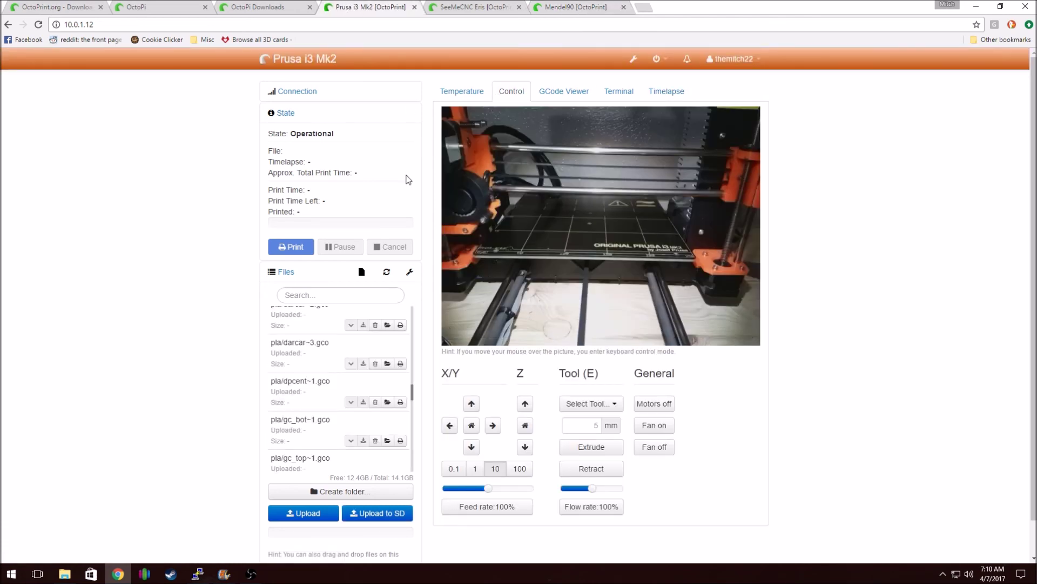
{"action": "left_click", "coordinate": [459, 7]}
{"action": "left_click", "coordinate": [593, 5]}
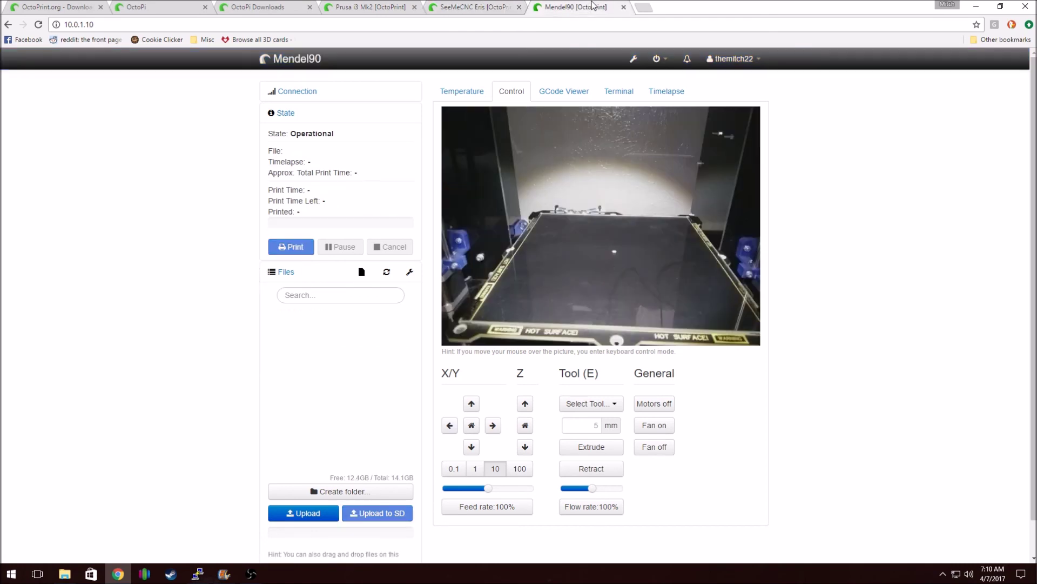
{"action": "left_click", "coordinate": [367, 10]}
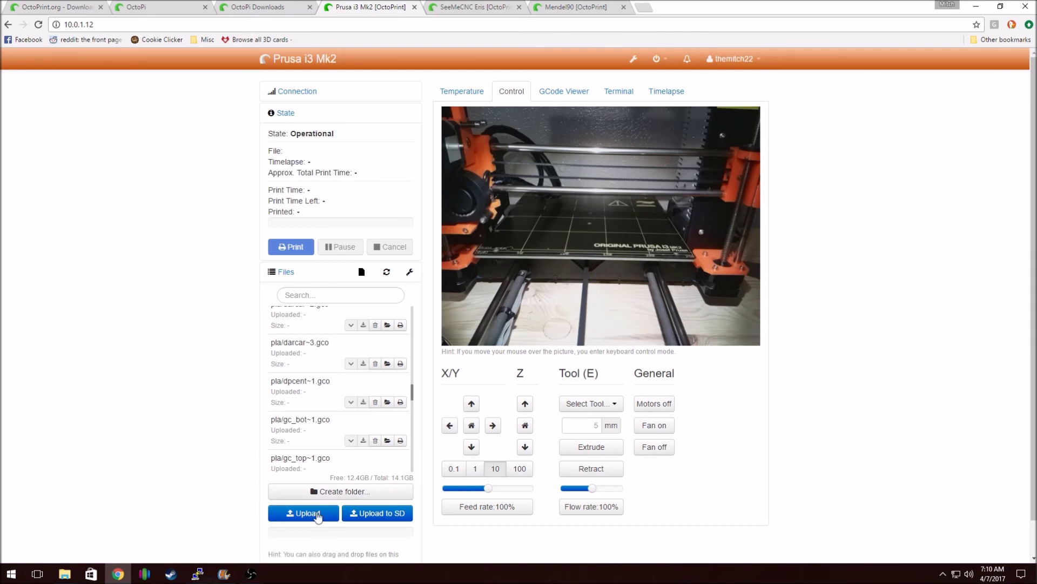
Switch to the PuTTY terminal session on the OctoPi, review its login information, and minimise the window
{"action": "left_click", "coordinate": [197, 574]}
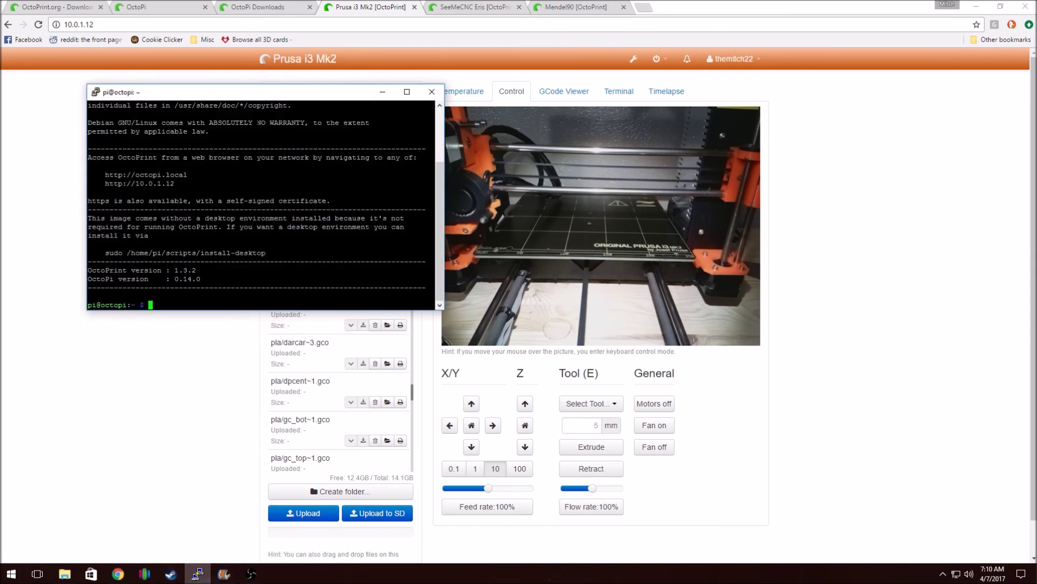
{"action": "left_click_drag", "start_coordinate": [246, 92], "coordinate": [355, 108]}
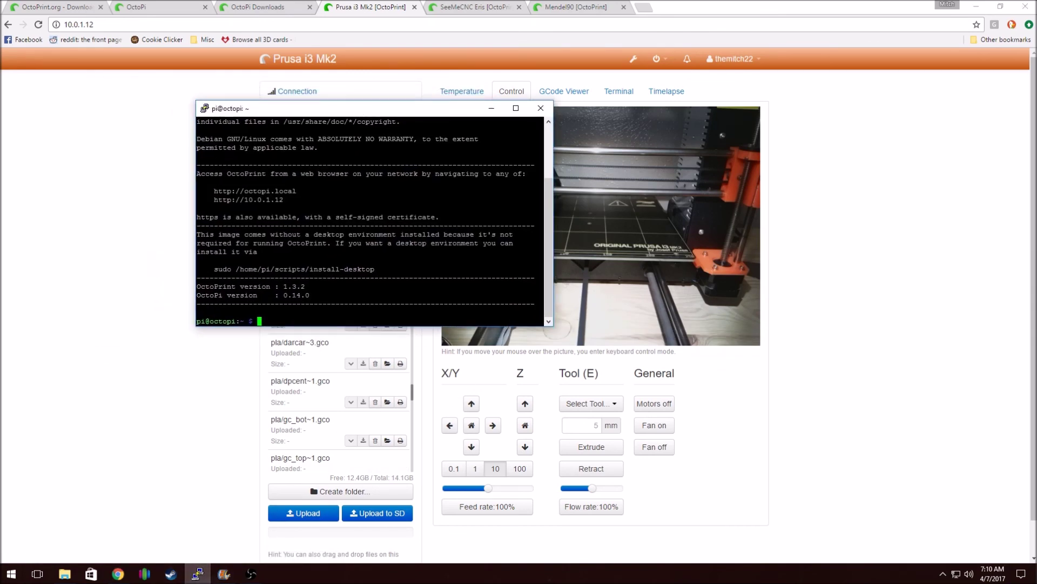
{"action": "left_click", "coordinate": [273, 92]}
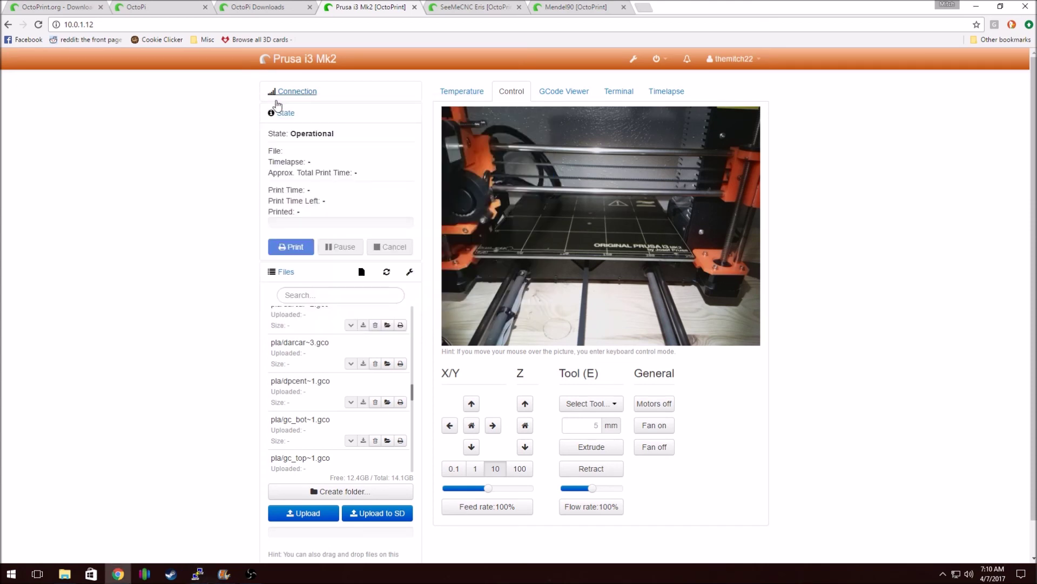
{"action": "left_click", "coordinate": [197, 573]}
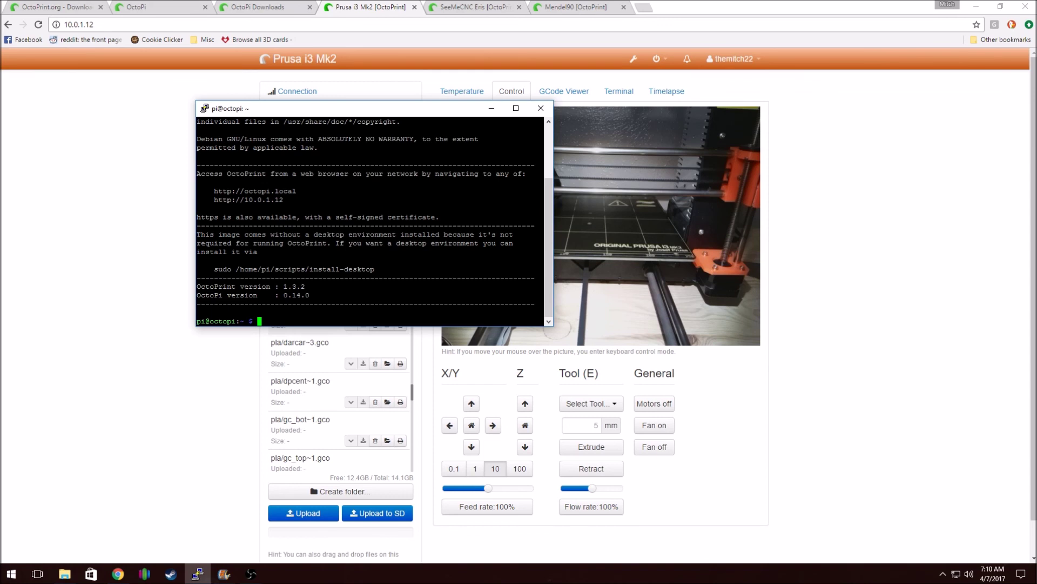
{"action": "left_click_drag", "start_coordinate": [399, 108], "coordinate": [509, 167]}
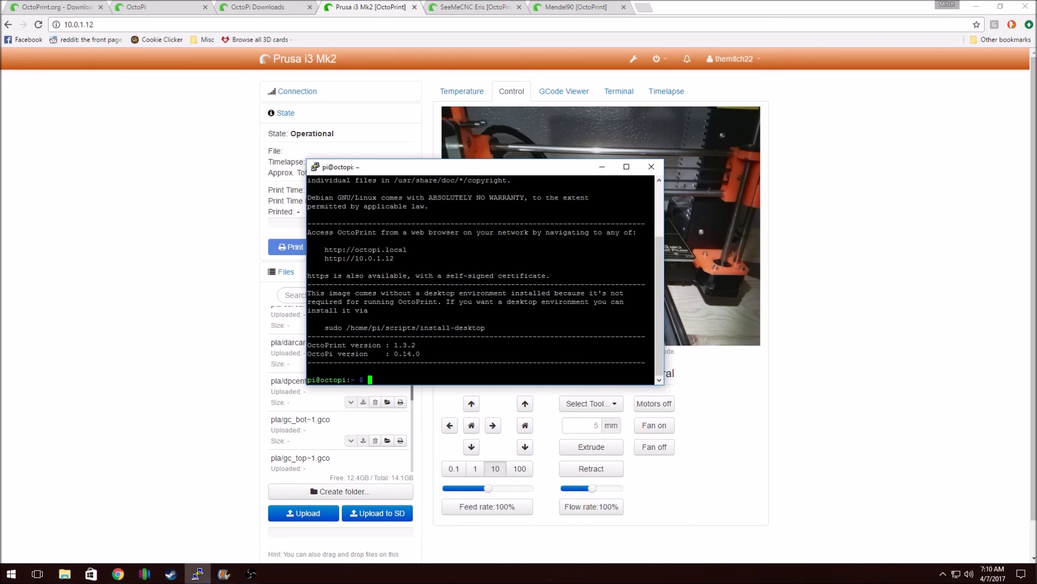
{"action": "left_click", "coordinate": [602, 167]}
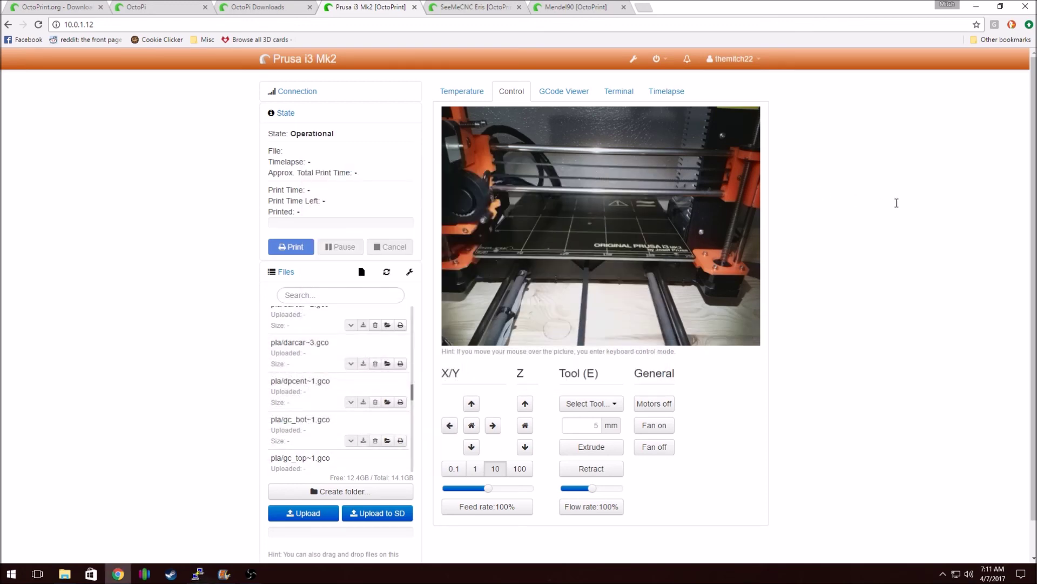
Revisit the Mendel90 webcam and controls, and return to the SeeMeCNC Eris page
{"action": "left_click", "coordinate": [470, 7]}
{"action": "left_click", "coordinate": [592, 5]}
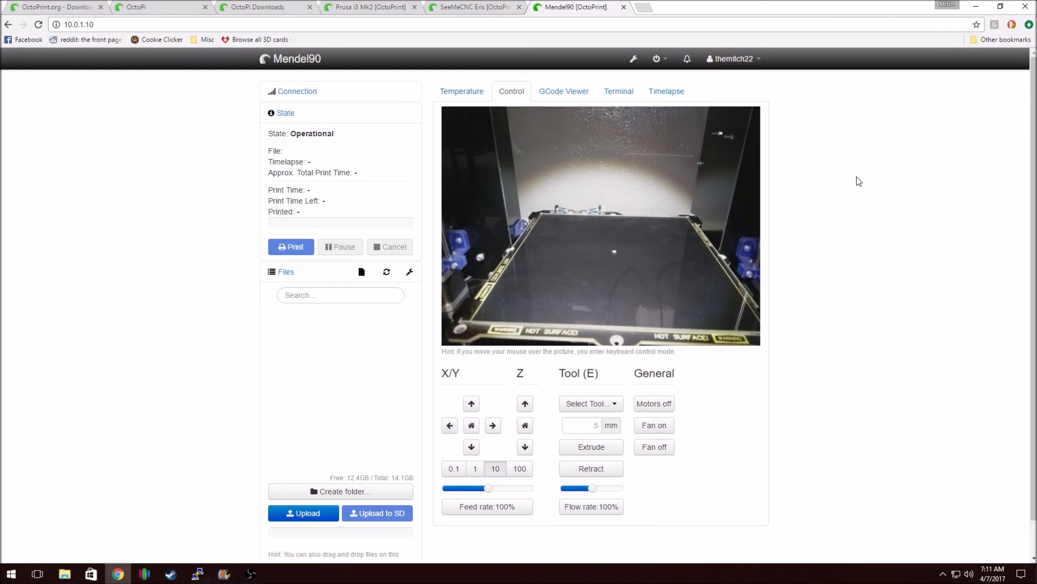
{"action": "scroll", "coordinate": [859, 181], "scroll_direction": "down", "scroll_amount": 1}
{"action": "scroll", "coordinate": [858, 181], "scroll_direction": "up", "scroll_amount": 1}
{"action": "left_click", "coordinate": [437, 6]}
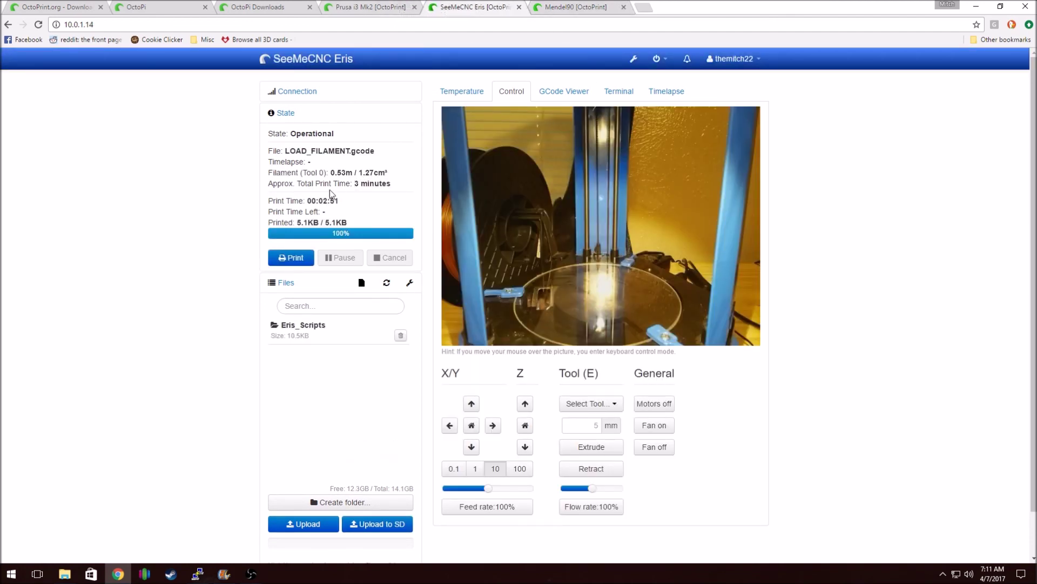
{"action": "left_click", "coordinate": [251, 574]}
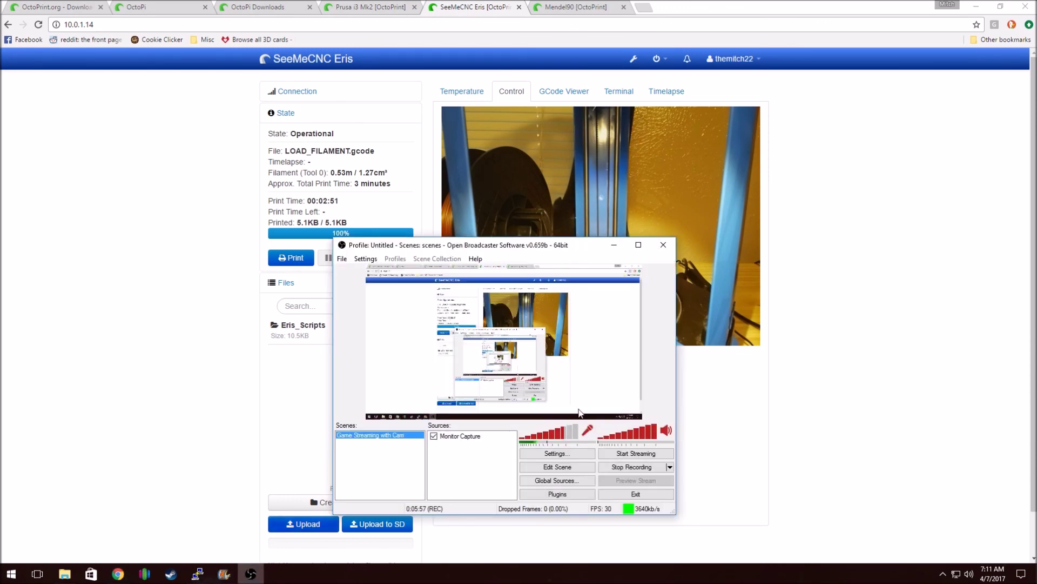